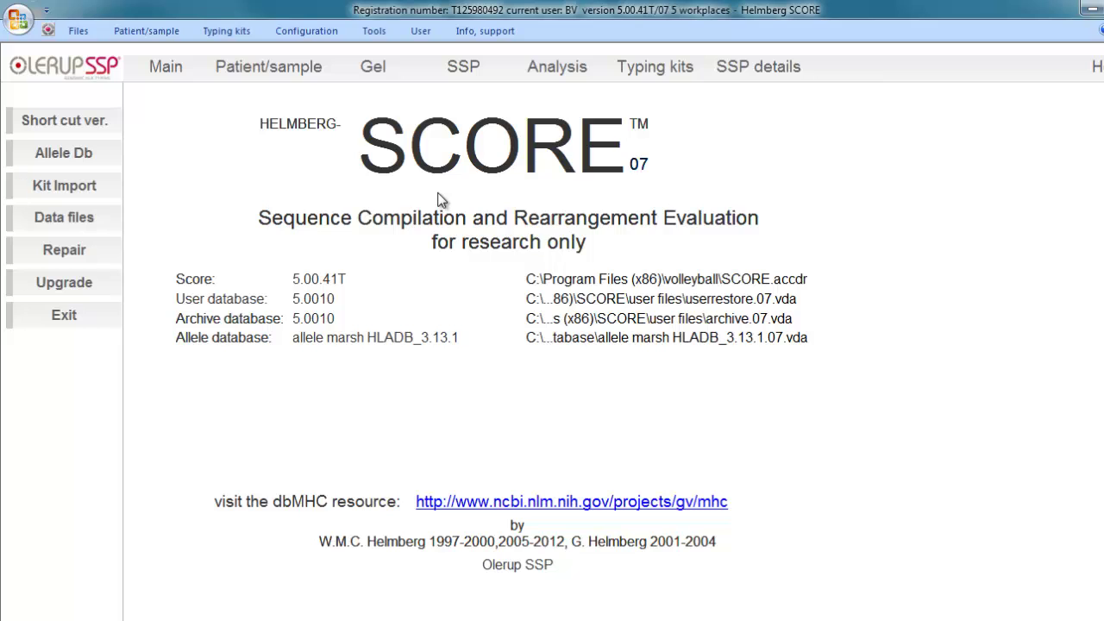
Step: Switch to the short cut version, toggling once back to the standard version before returning to it
left_click(82, 122)
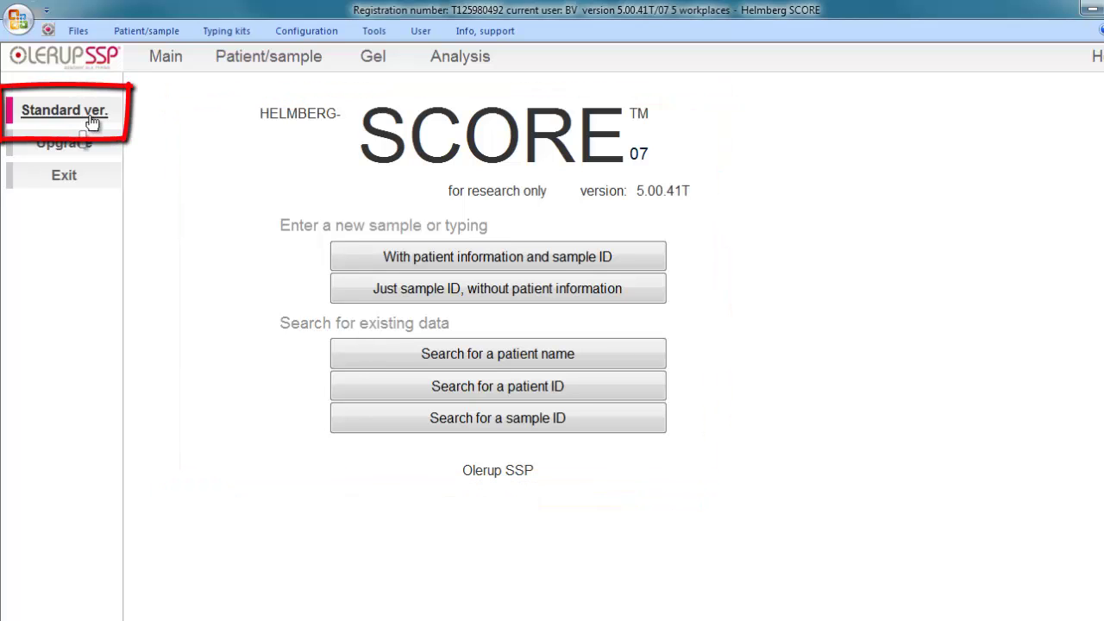
left_click(88, 117)
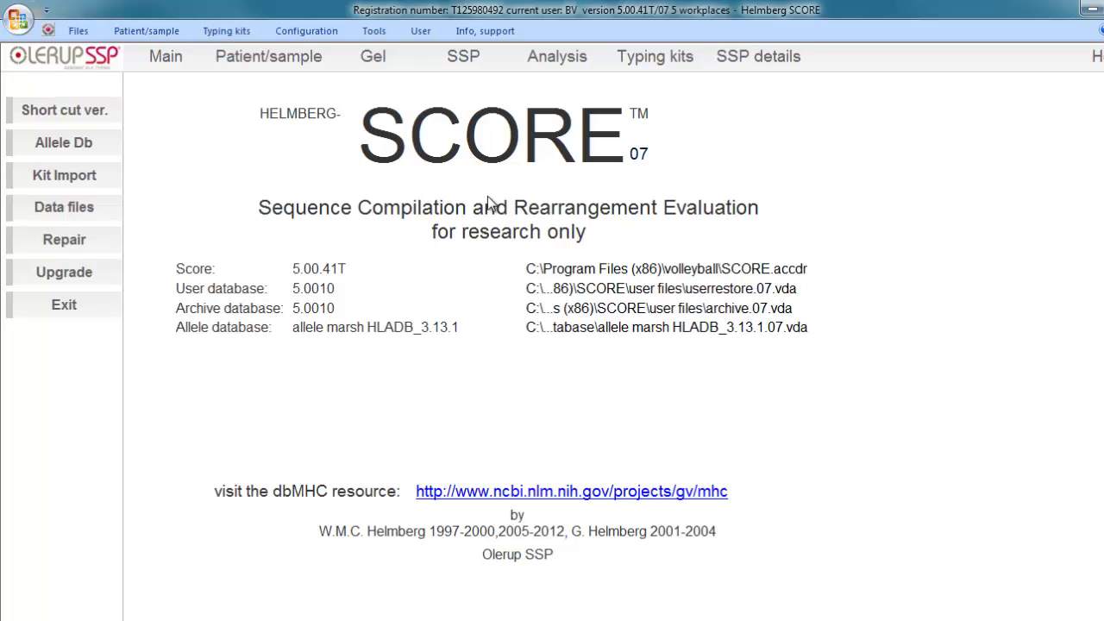
left_click(87, 118)
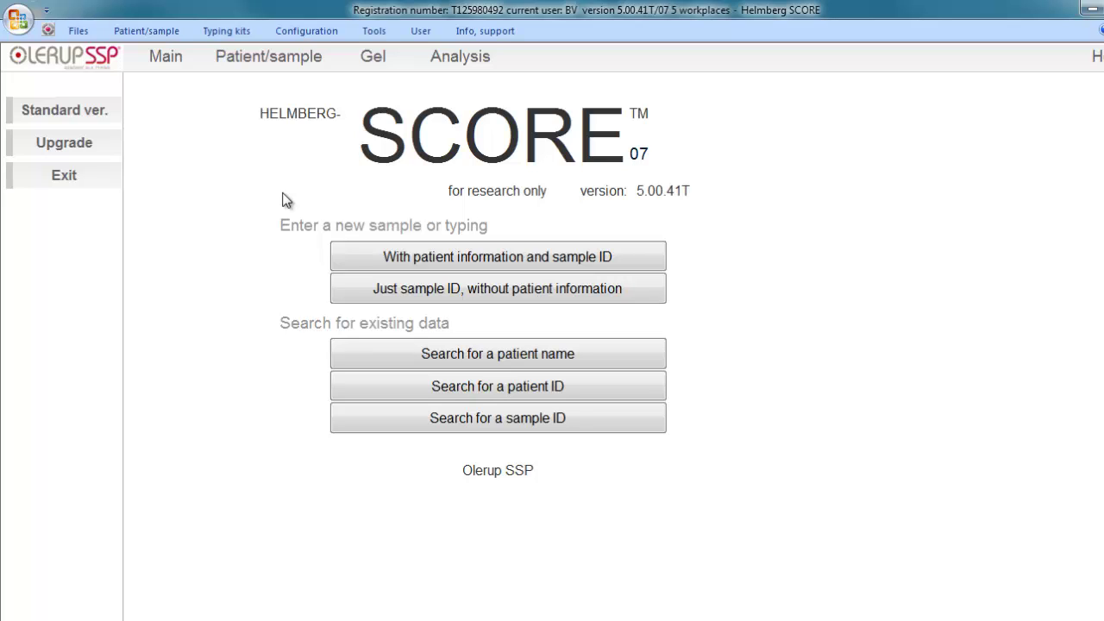
Step: Enable "Use SCORE short cut version" in the general options and close them
left_click(299, 31)
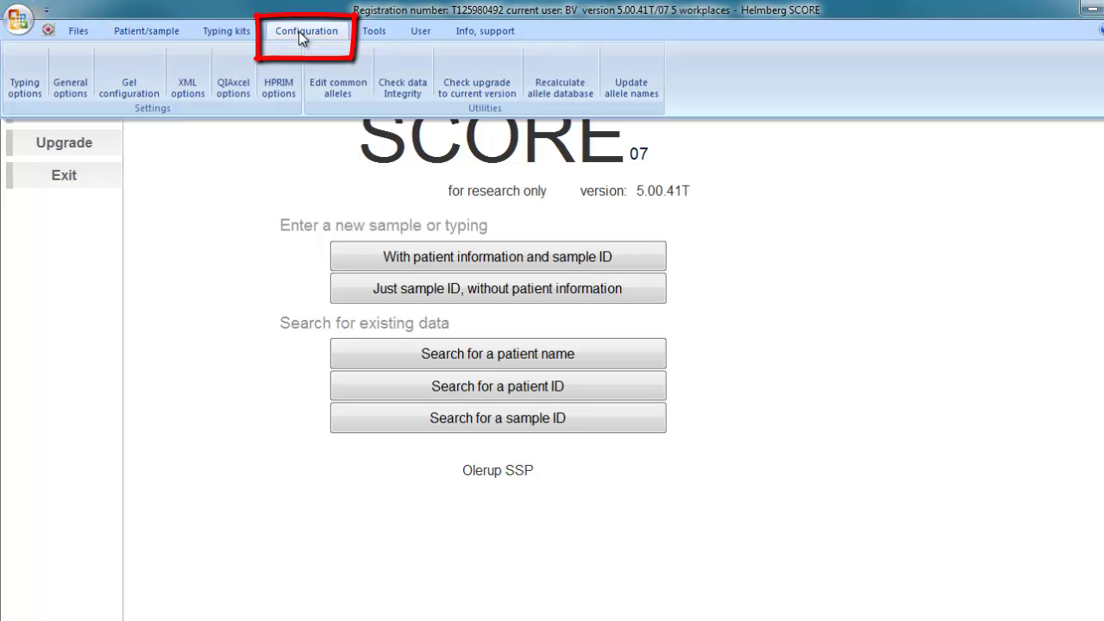
left_click(74, 72)
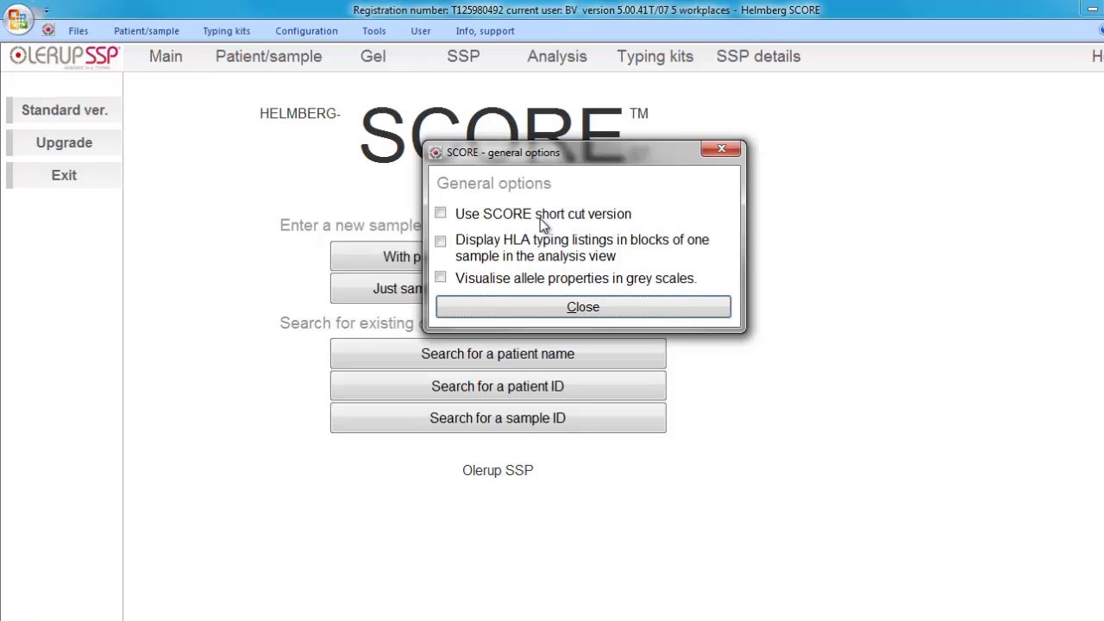
left_click(441, 216)
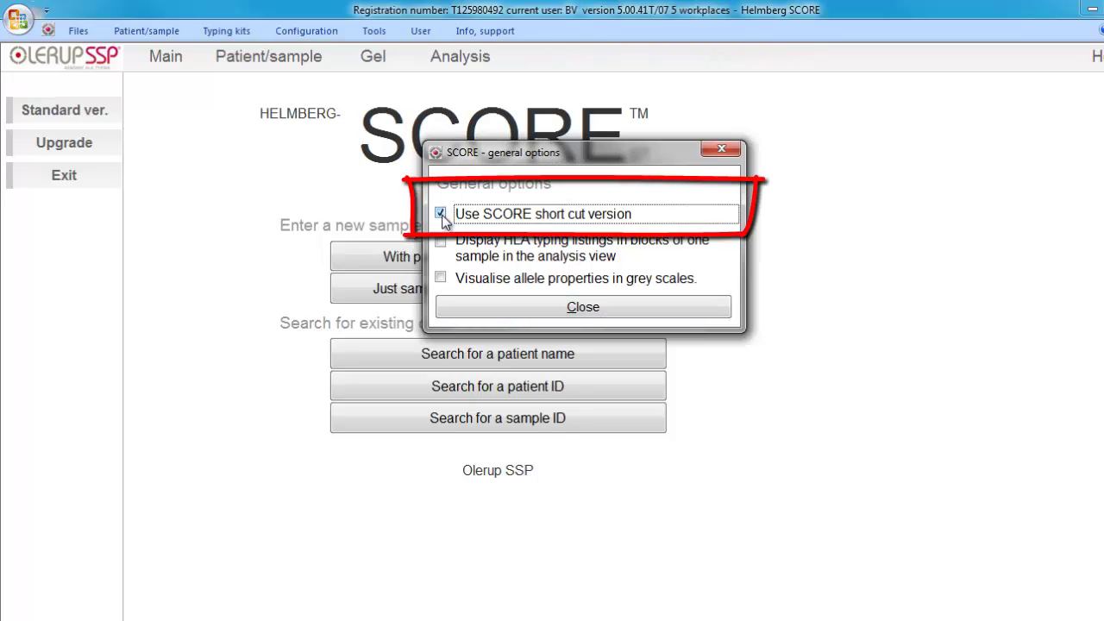
left_click(600, 309)
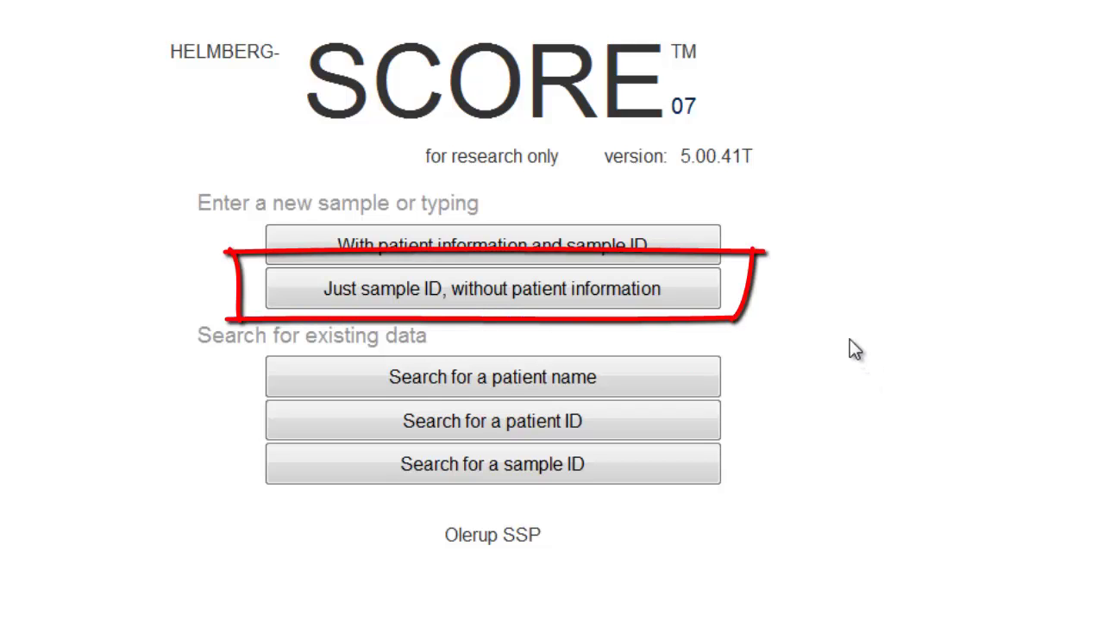
Step: Start a new sample without patient information and enter "short cut test" as its patient ID
left_click(588, 300)
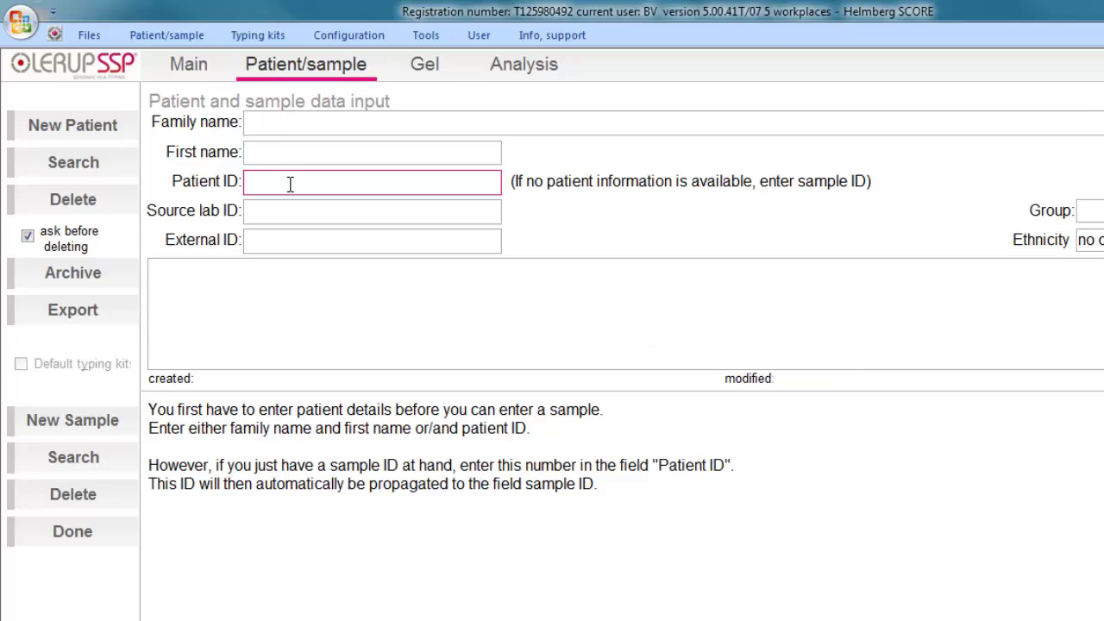
type("short cut test")
key("Return")
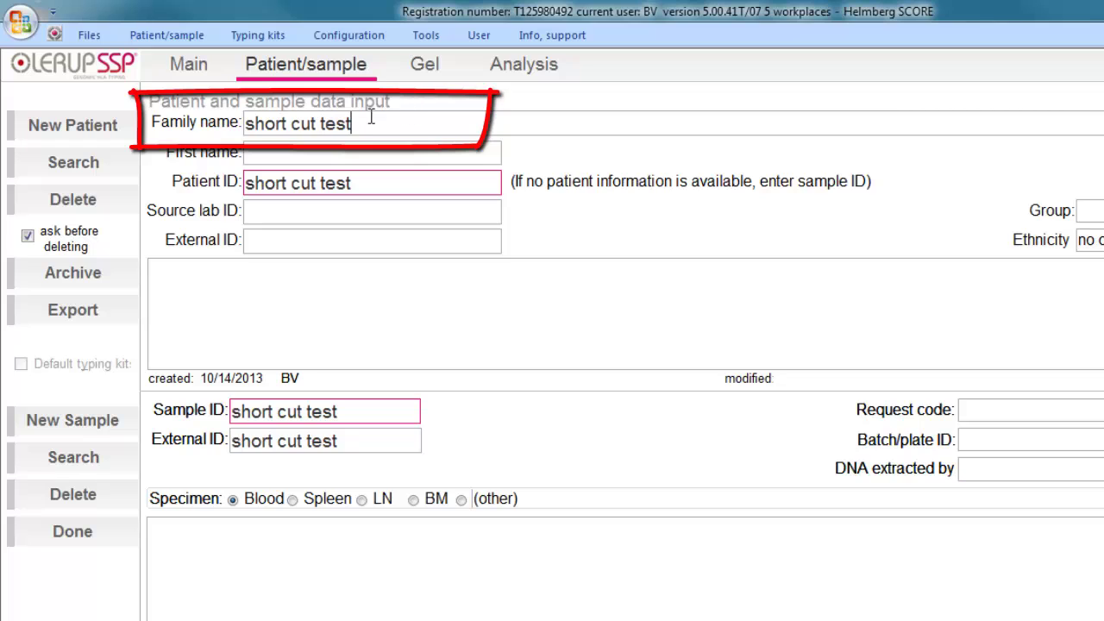
Step: Replace the patient's family name, accept the change to the patient data, and finish the sample entry
left_click_drag(372, 121, 216, 116)
type("Smith")
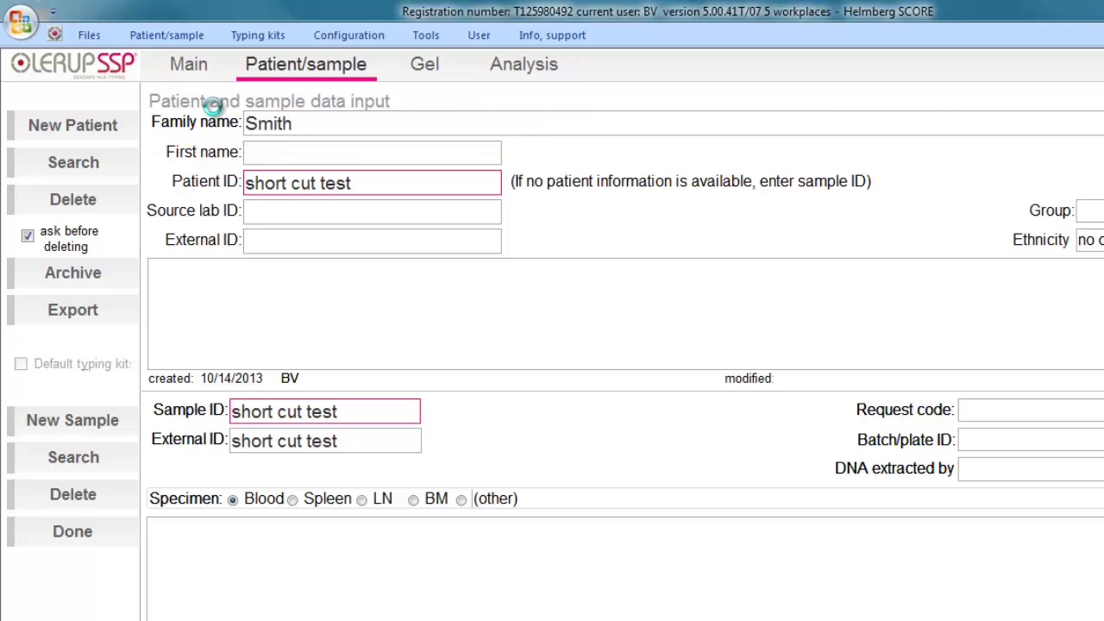
key("Return")
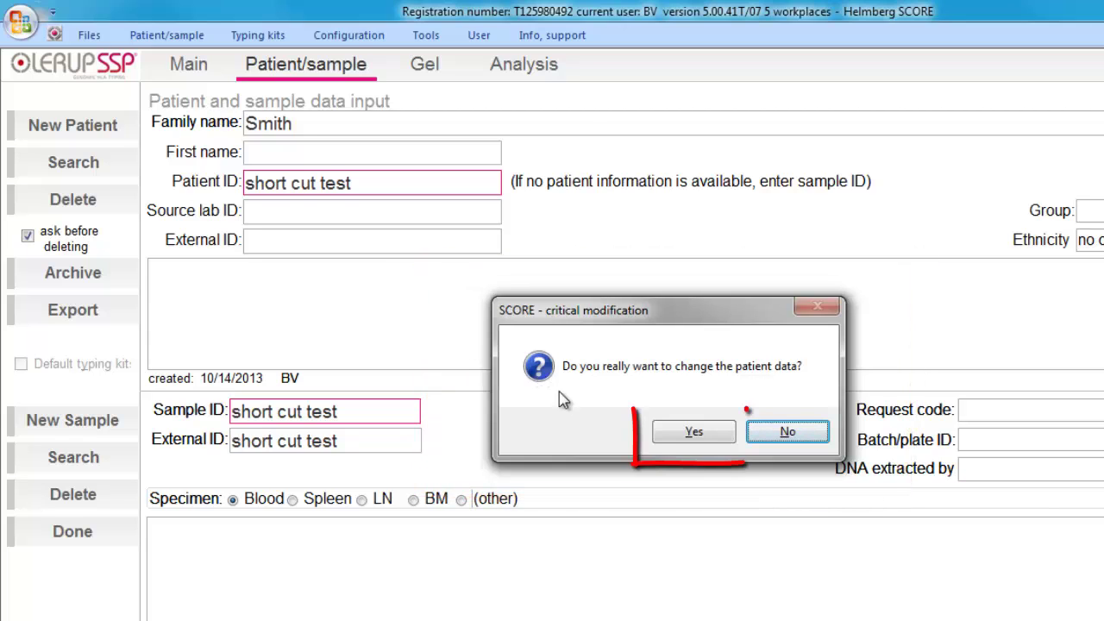
left_click(691, 433)
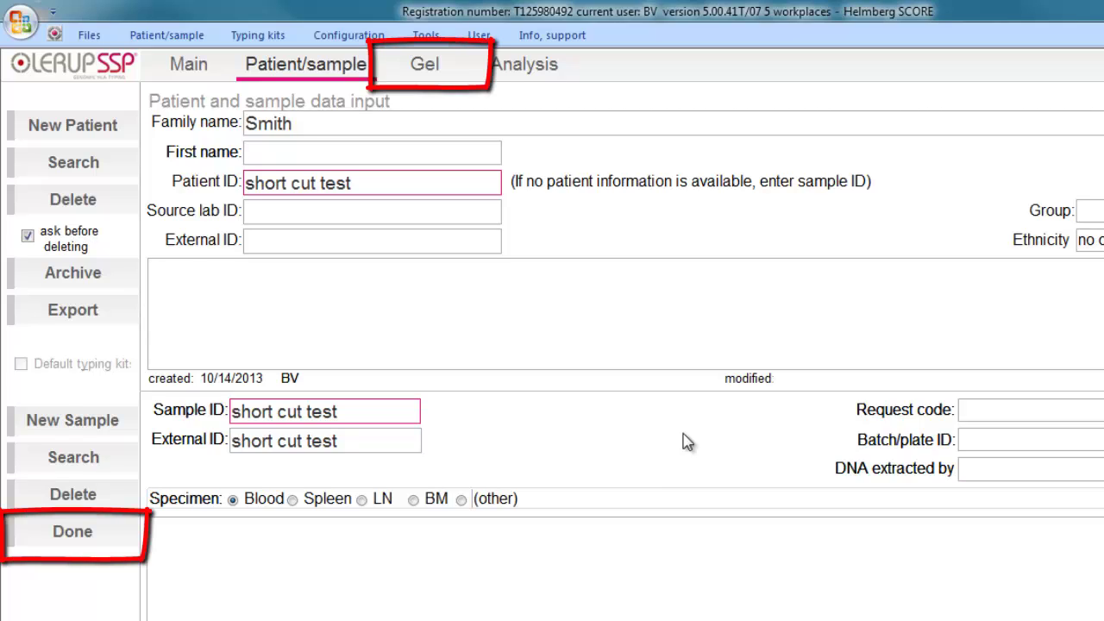
left_click(73, 533)
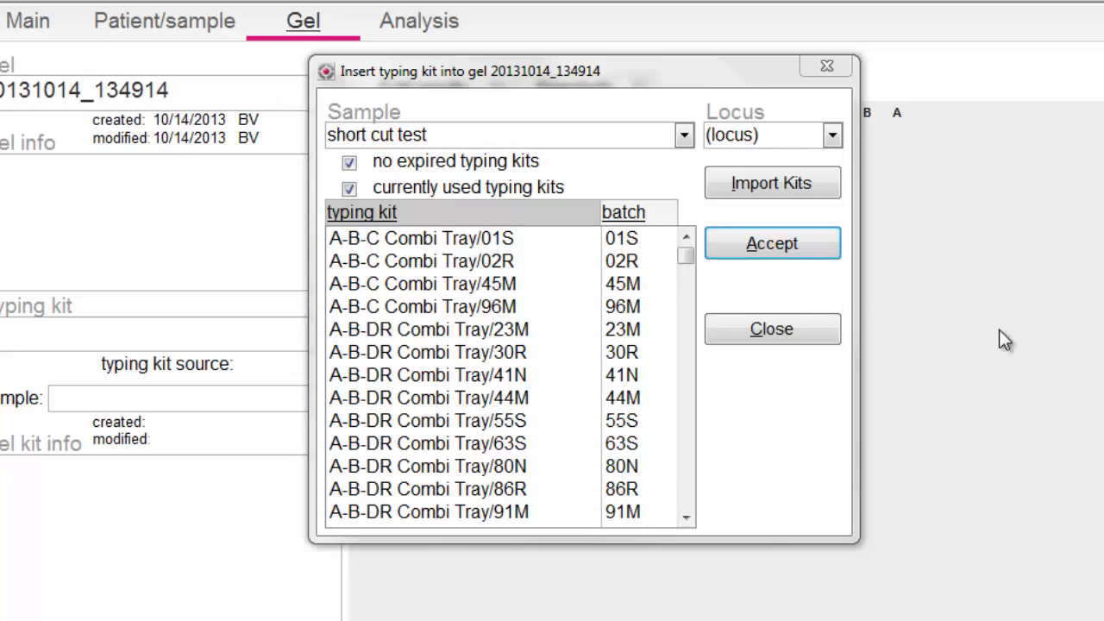
Step: Examine the locus choices and the sorting by typing kit name for the kit list
left_click(833, 138)
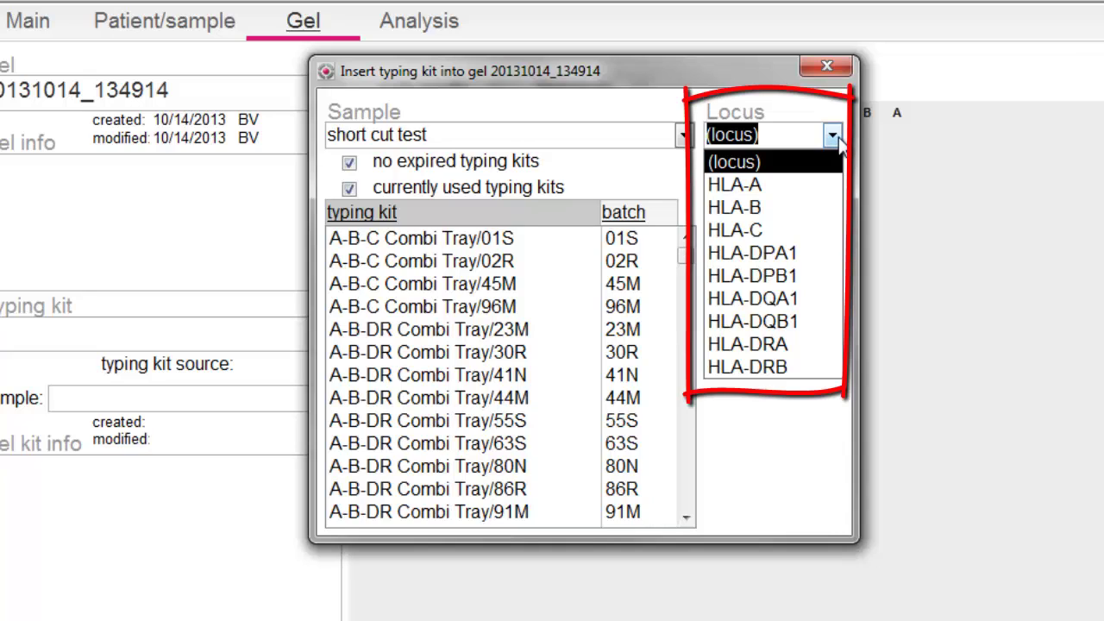
left_click(837, 143)
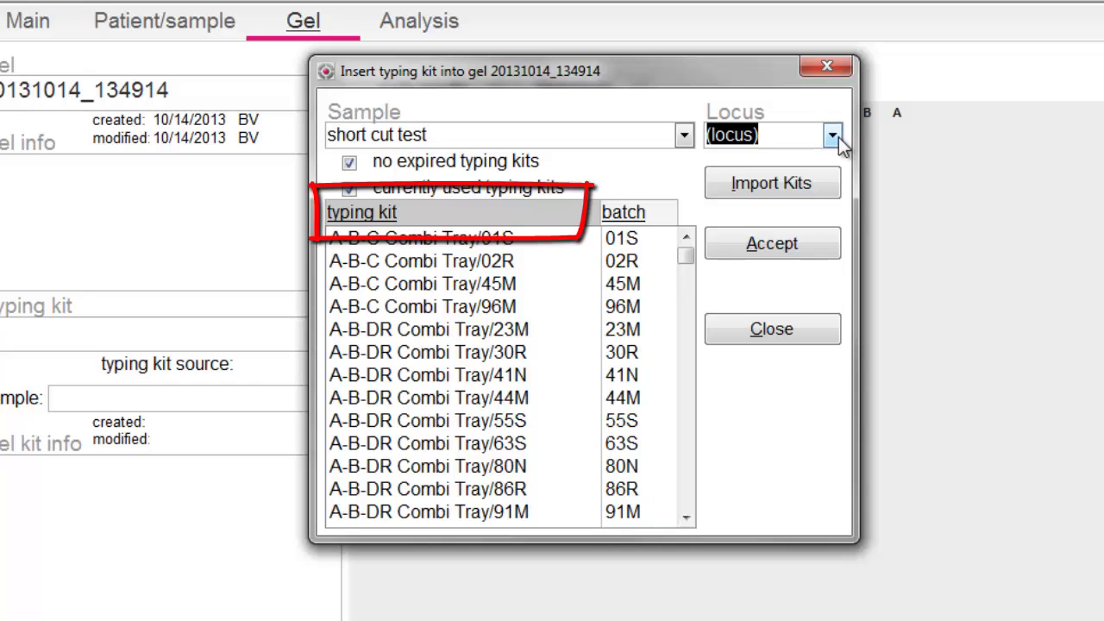
left_click(453, 210)
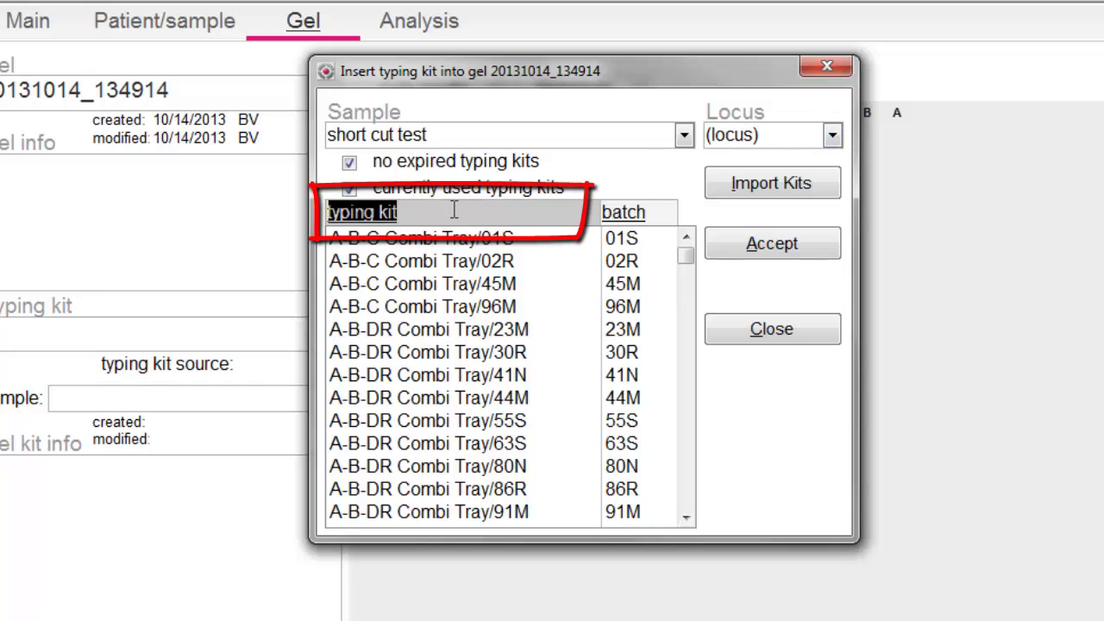
Step: Filter the kits by batch 71R and insert HLA-A low resolution/71R into the gel for the sample "short cut test"
left_click(661, 213)
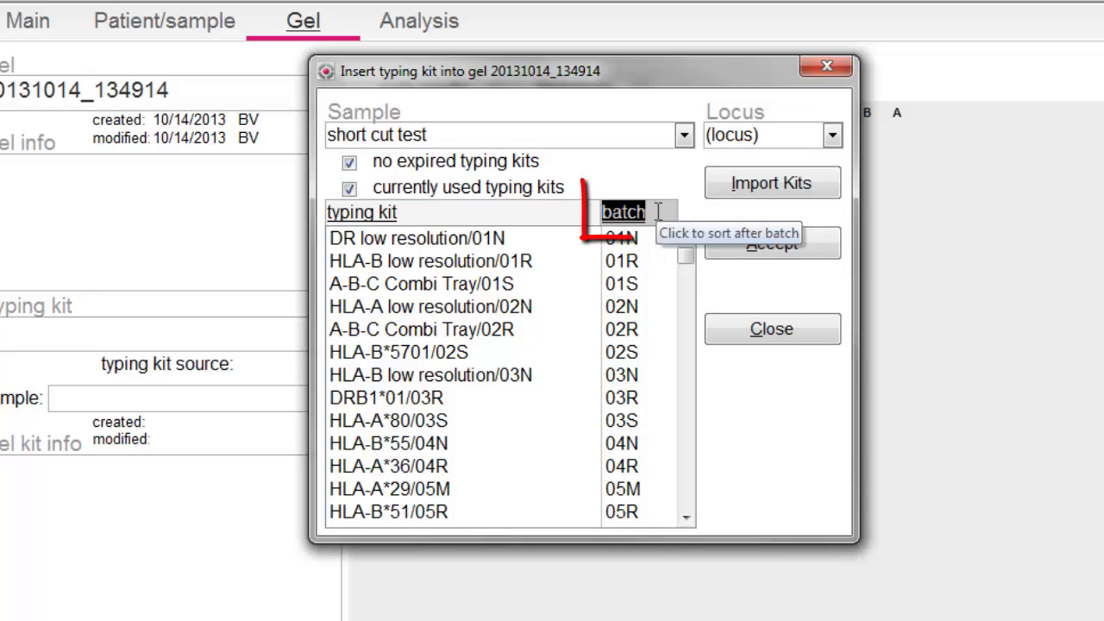
type("71R")
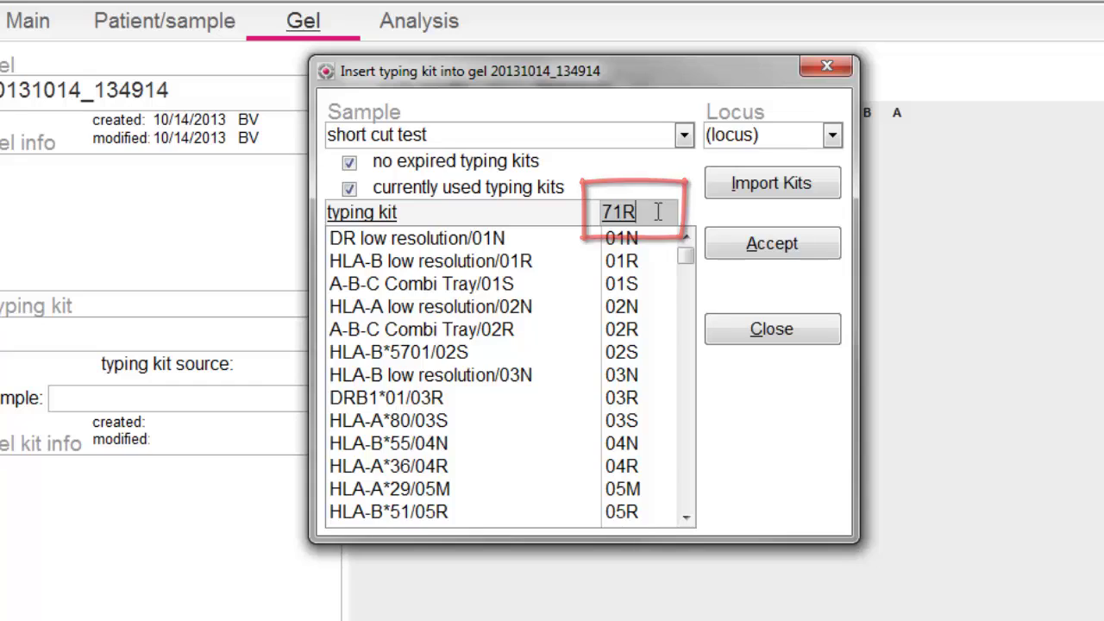
key("Return")
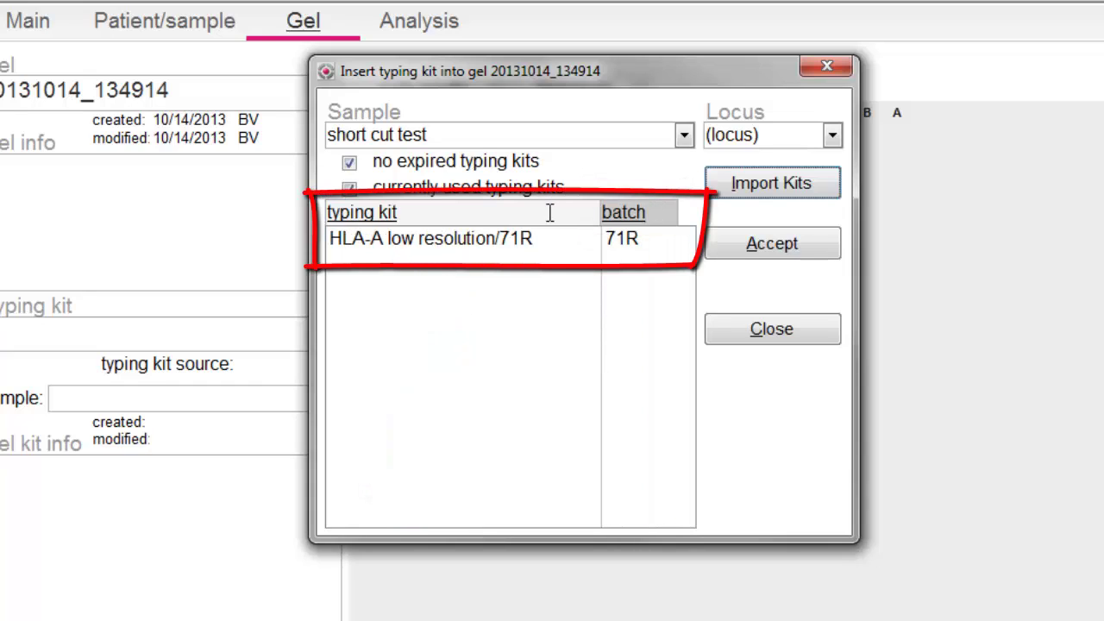
left_click(494, 245)
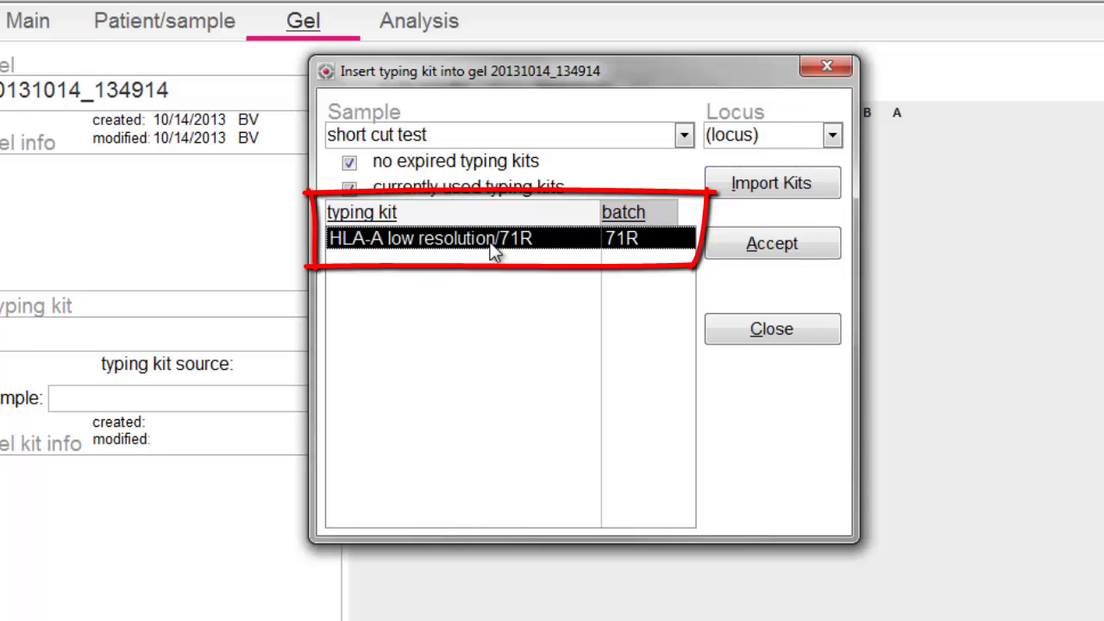
left_click(777, 248)
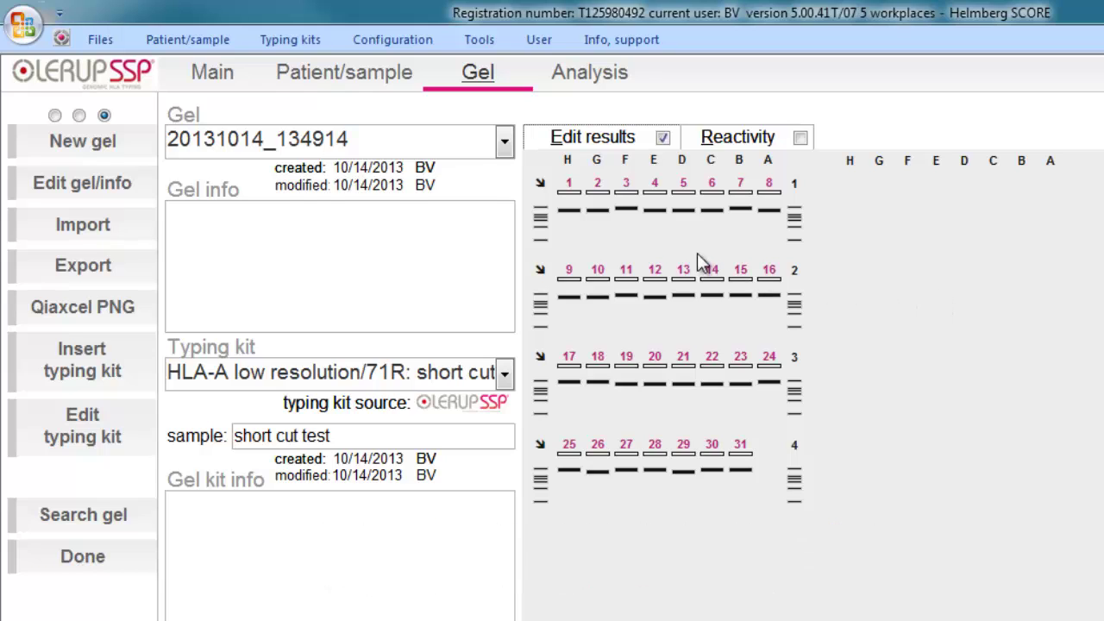
Step: Add positive bands to lanes 3, 5, 7, 13, 27 and 28 of the HLA-A low resolution gel
right_click(624, 233)
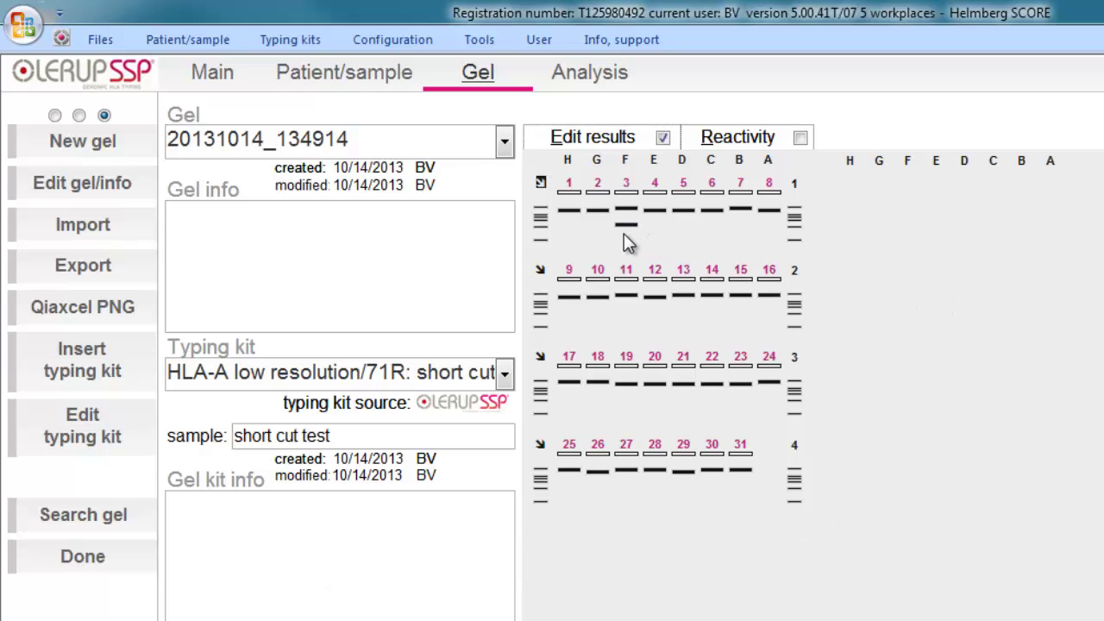
right_click(689, 230)
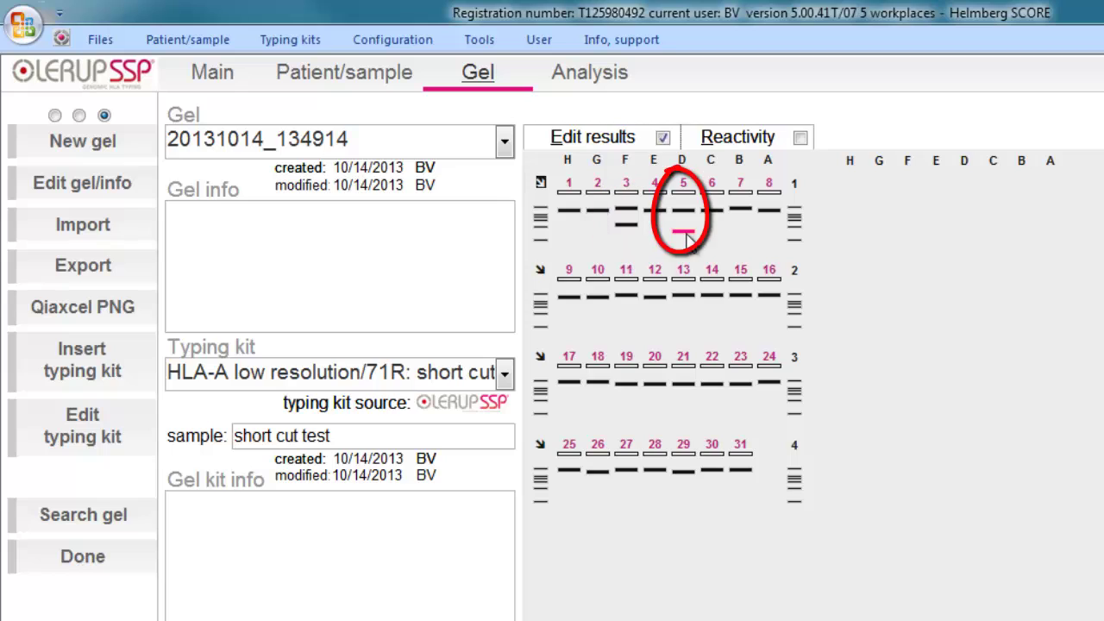
right_click(748, 241)
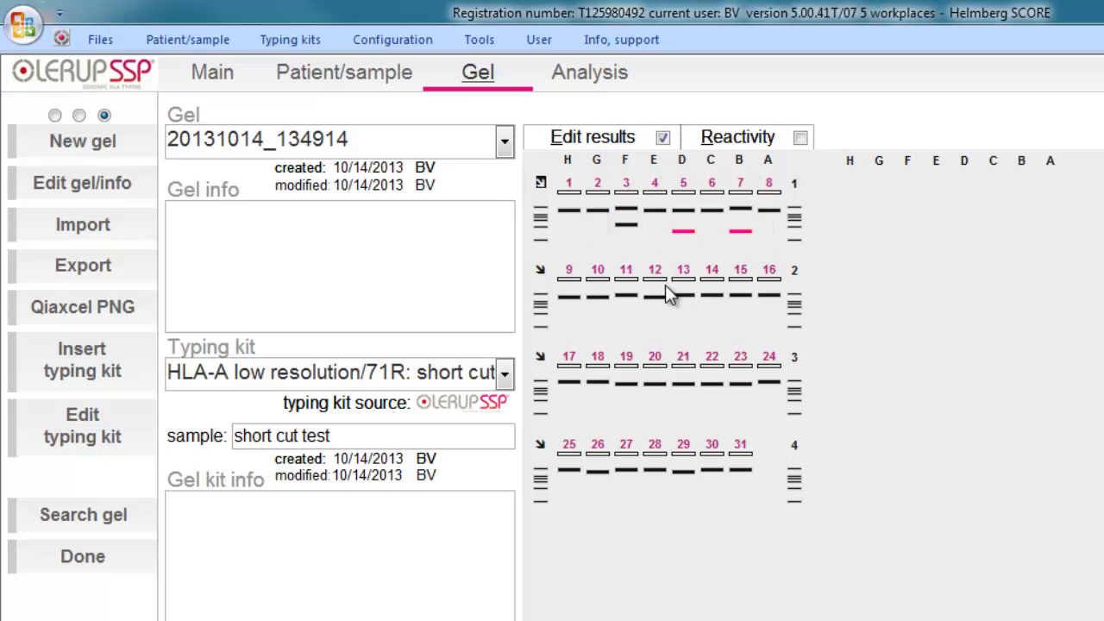
right_click(687, 321)
right_click(627, 493)
right_click(656, 504)
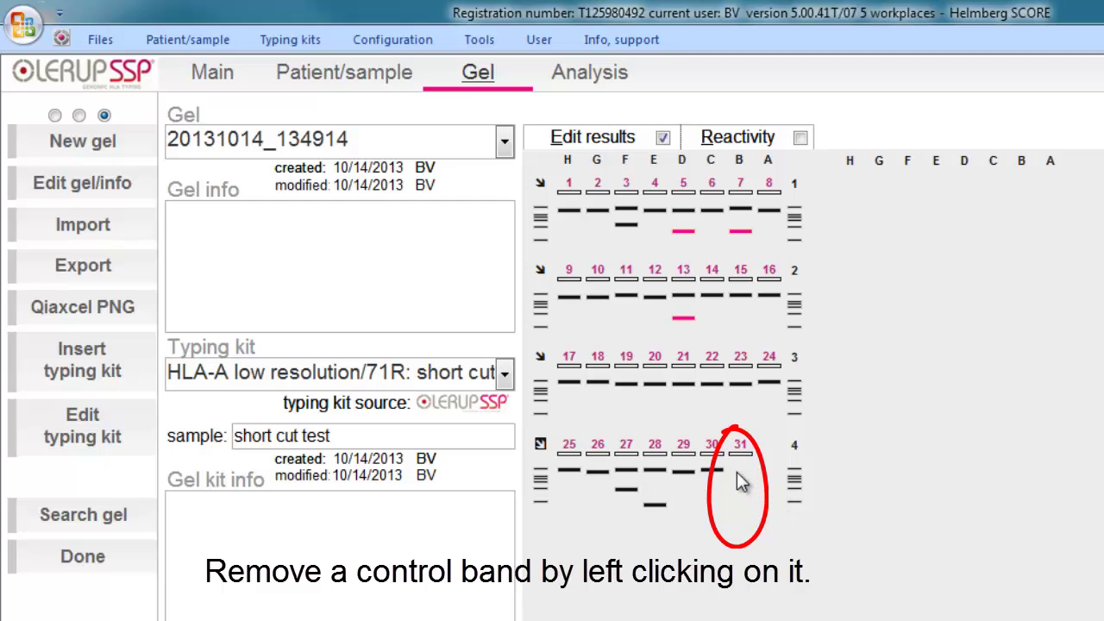
Step: Remove the control band from lane 31, and switch lane 28's lower band to weak and back to normal
left_click(737, 472)
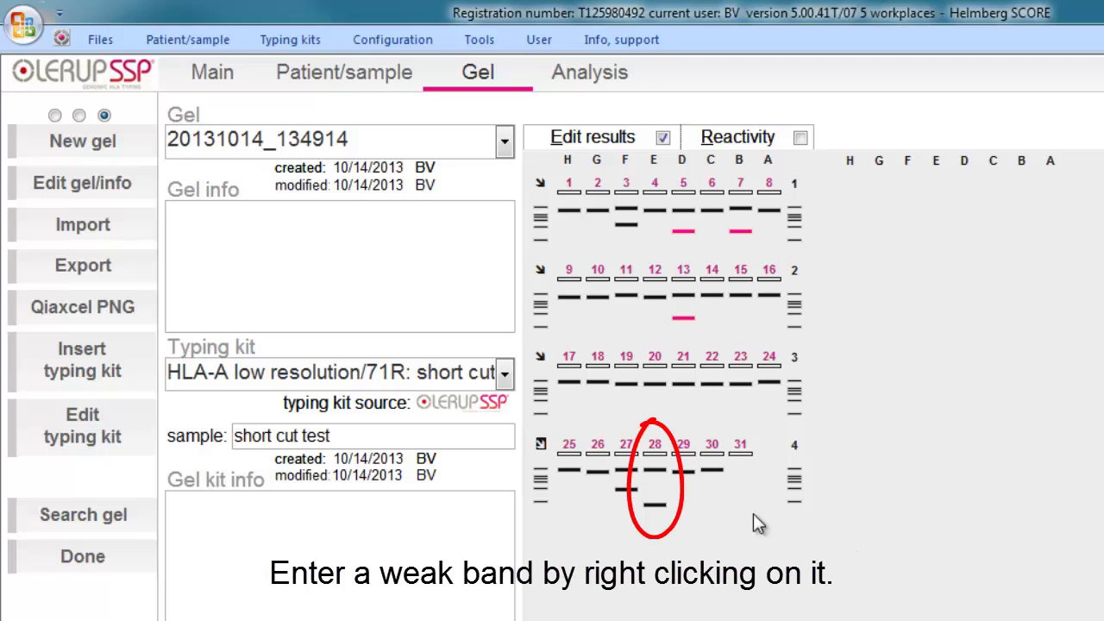
right_click(660, 506)
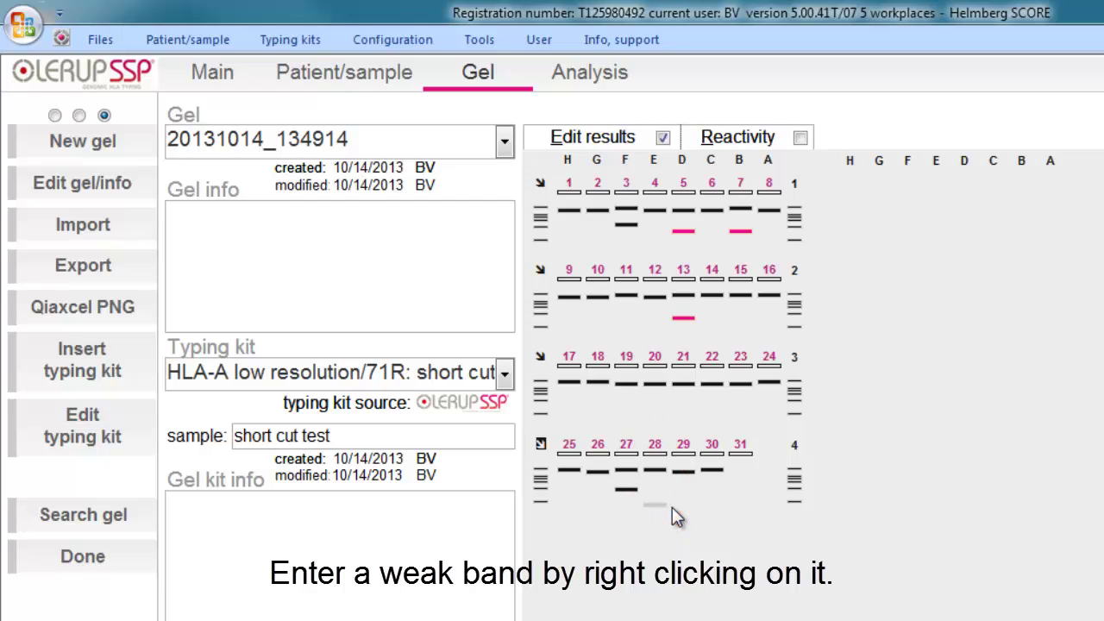
right_click(659, 505)
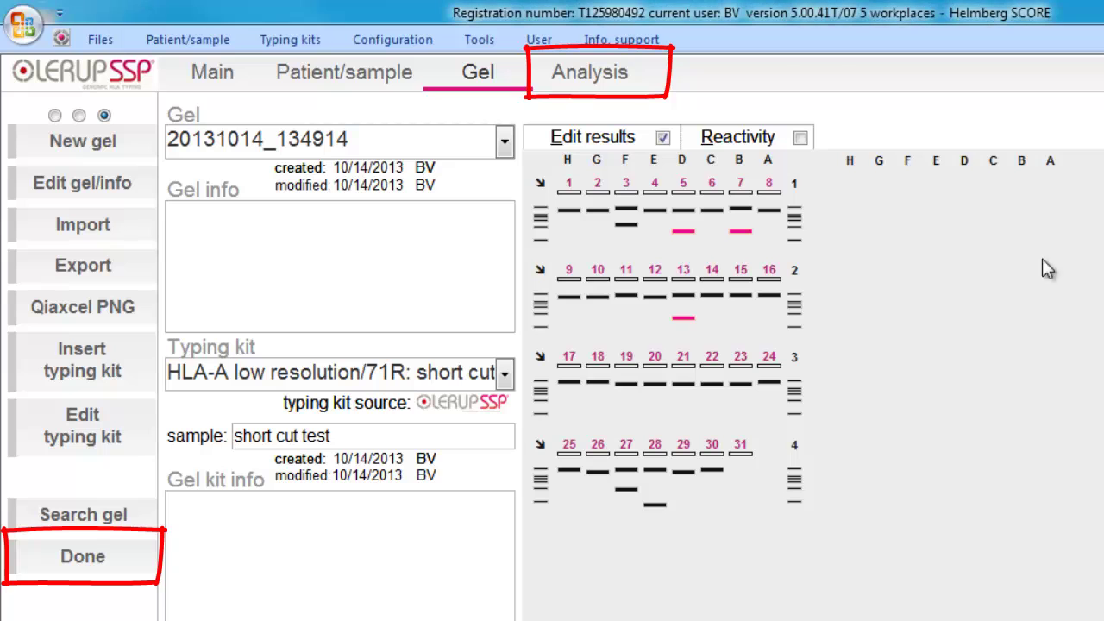
Step: Finish the gel, save A*03:01 as the previous typing result in the HLA-A analysis, and re-analyse the sample
left_click(83, 557)
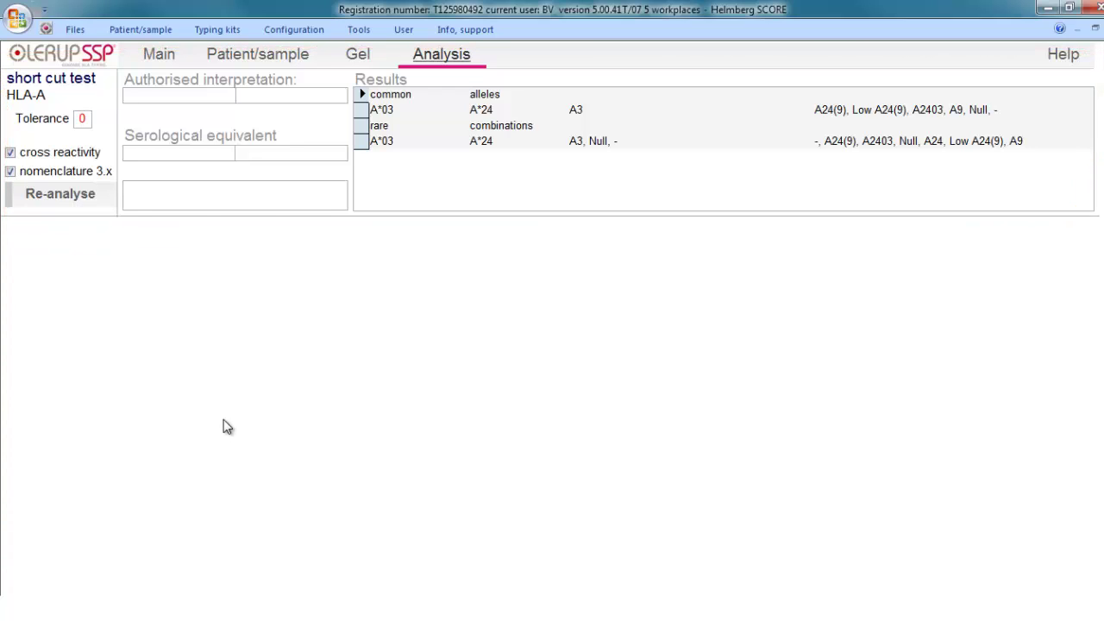
left_click(406, 190)
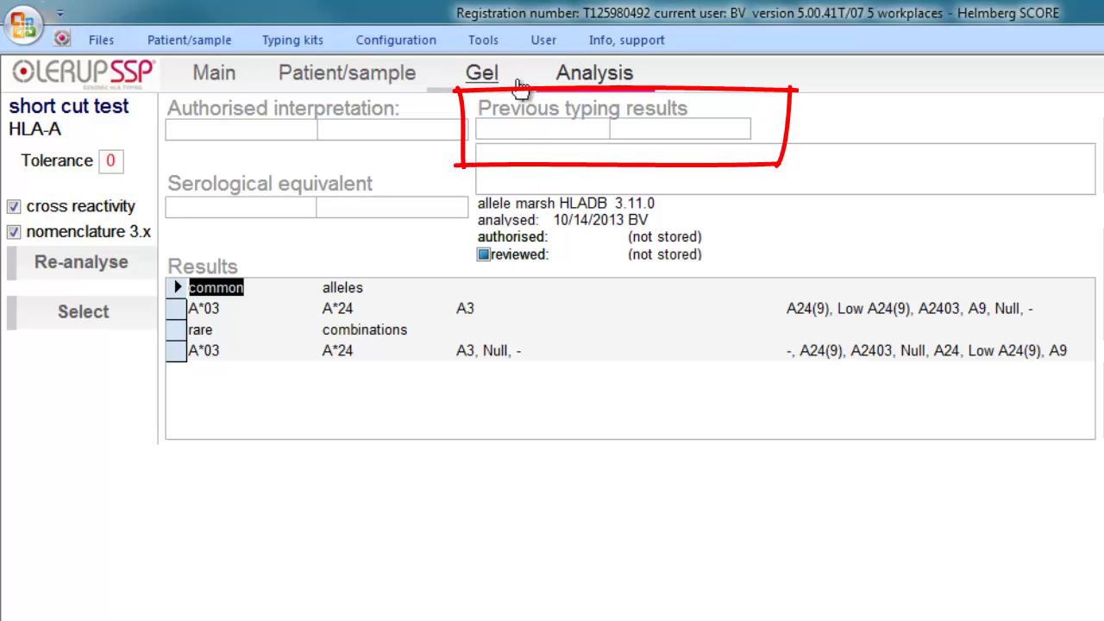
left_click(536, 127)
type("A*0")
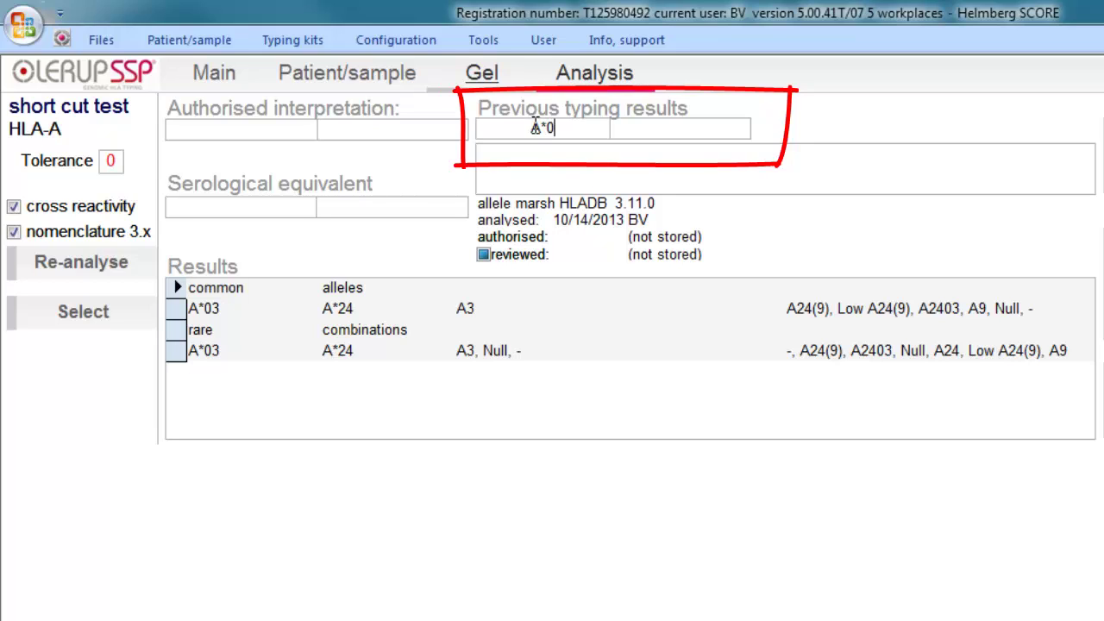
type("3:01")
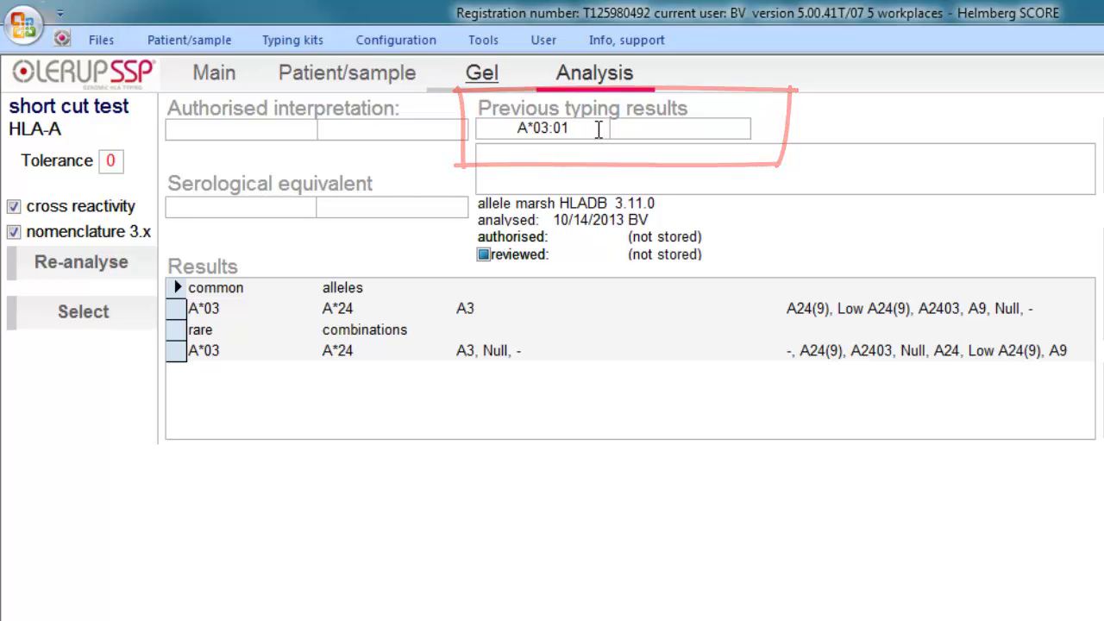
key("Return")
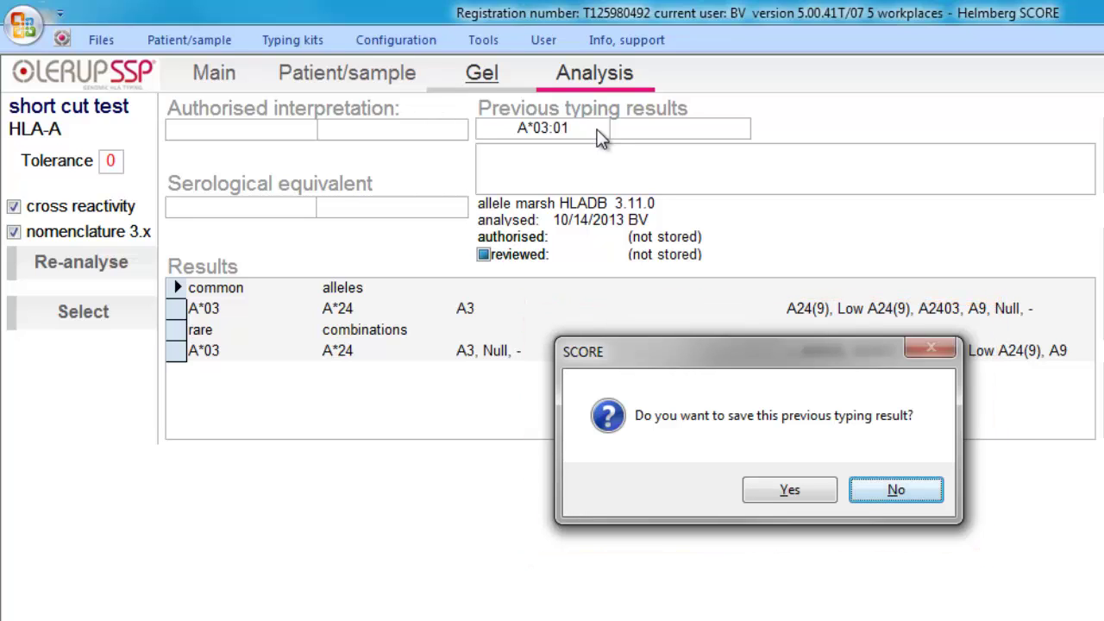
left_click(790, 490)
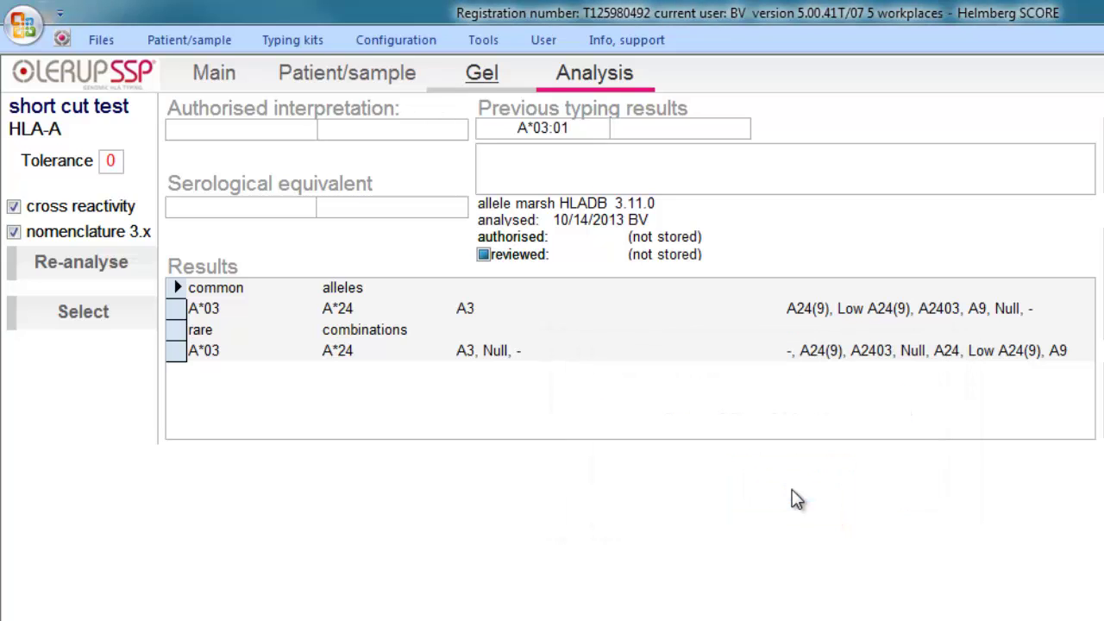
left_click(86, 266)
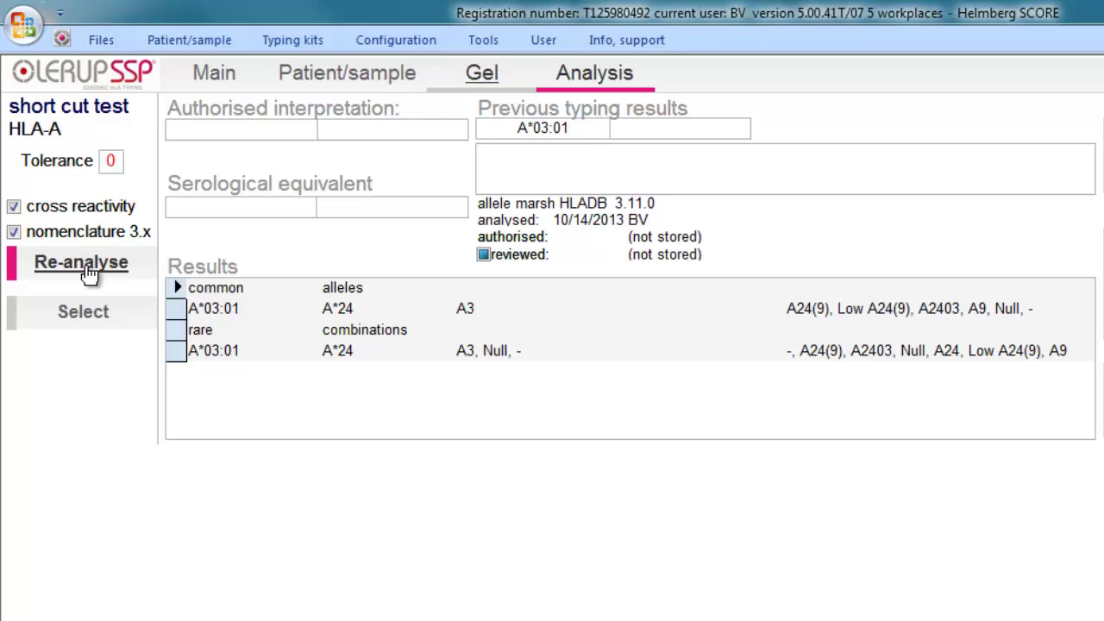
Step: Select the common allele result A*03:01, A*24 as the HLA-A interpretation and authorise it
double_click(175, 312)
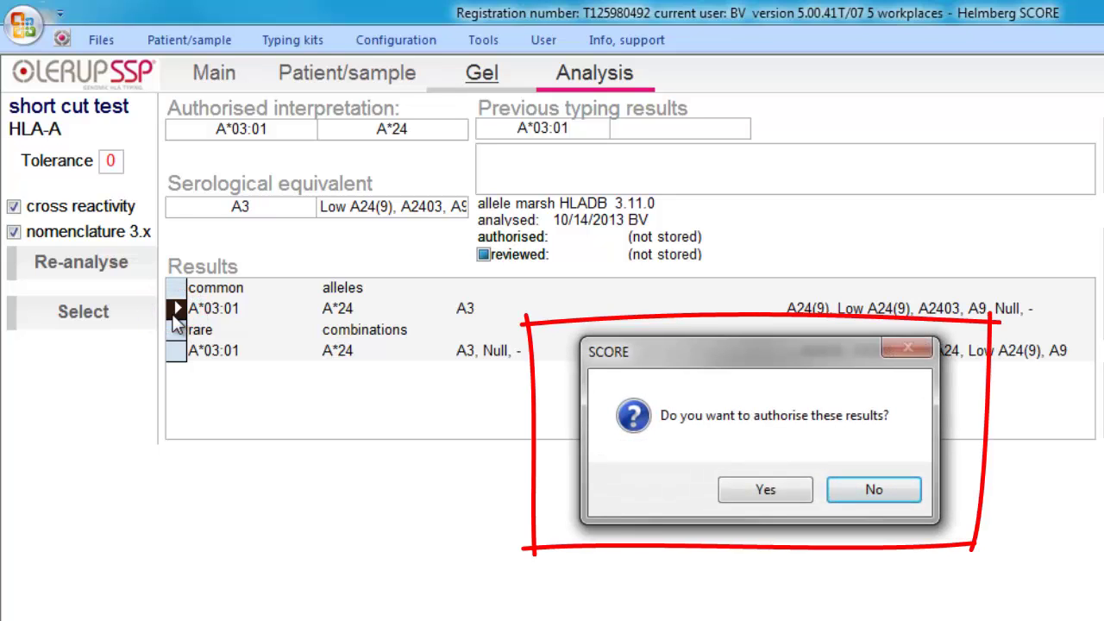
left_click(766, 491)
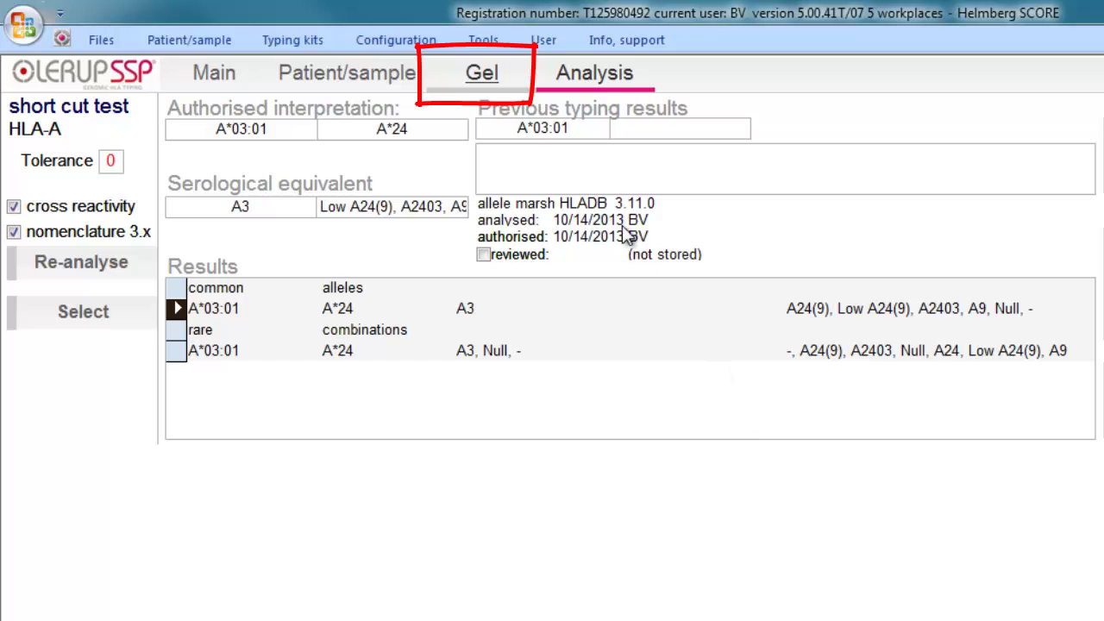
Step: Create a new gel for the sample "short cut test" and set the typing kit locus to HLA-B
left_click(478, 76)
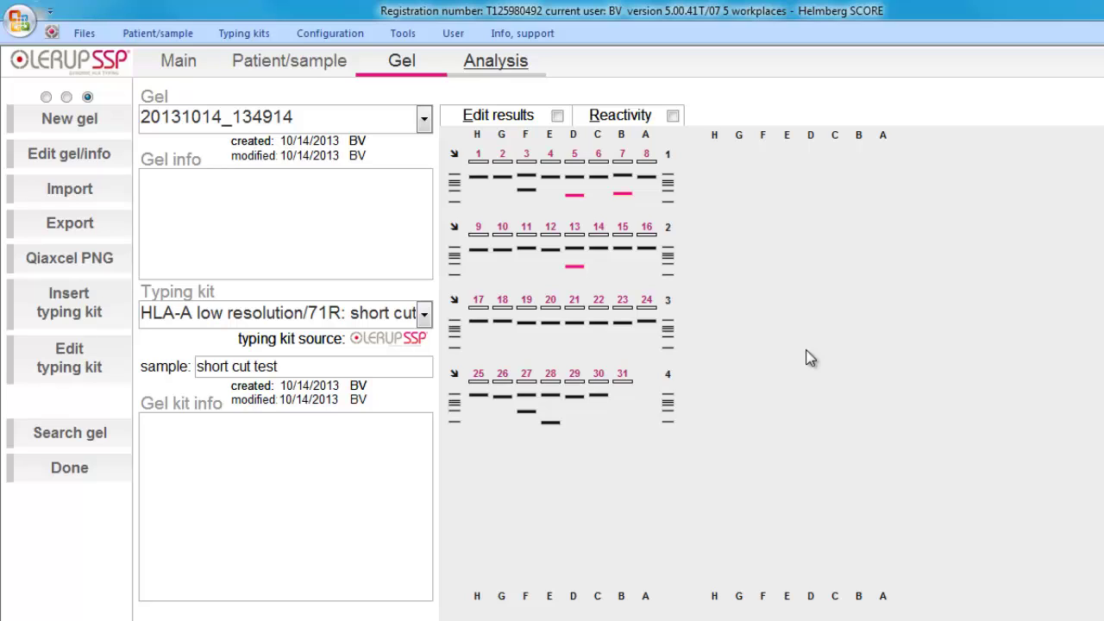
left_click(98, 312)
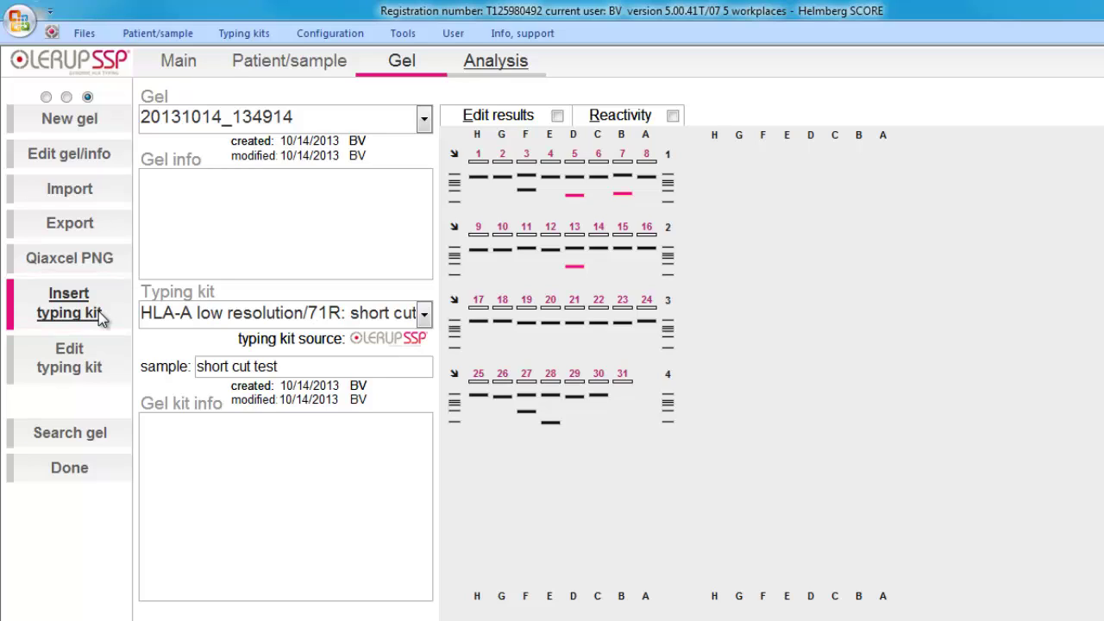
left_click(86, 122)
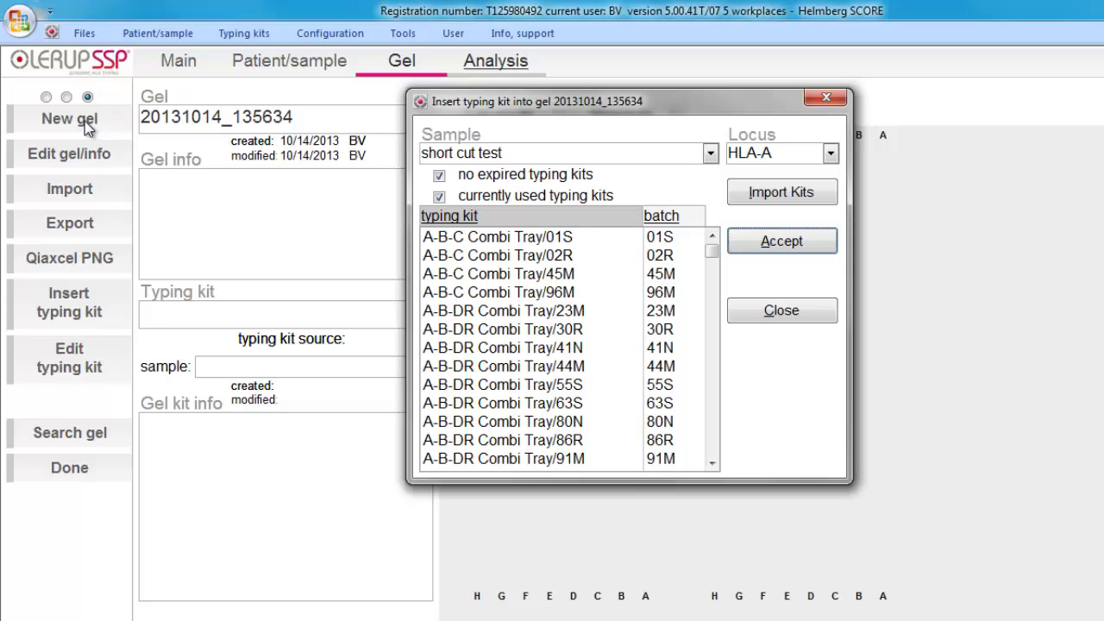
left_click(829, 153)
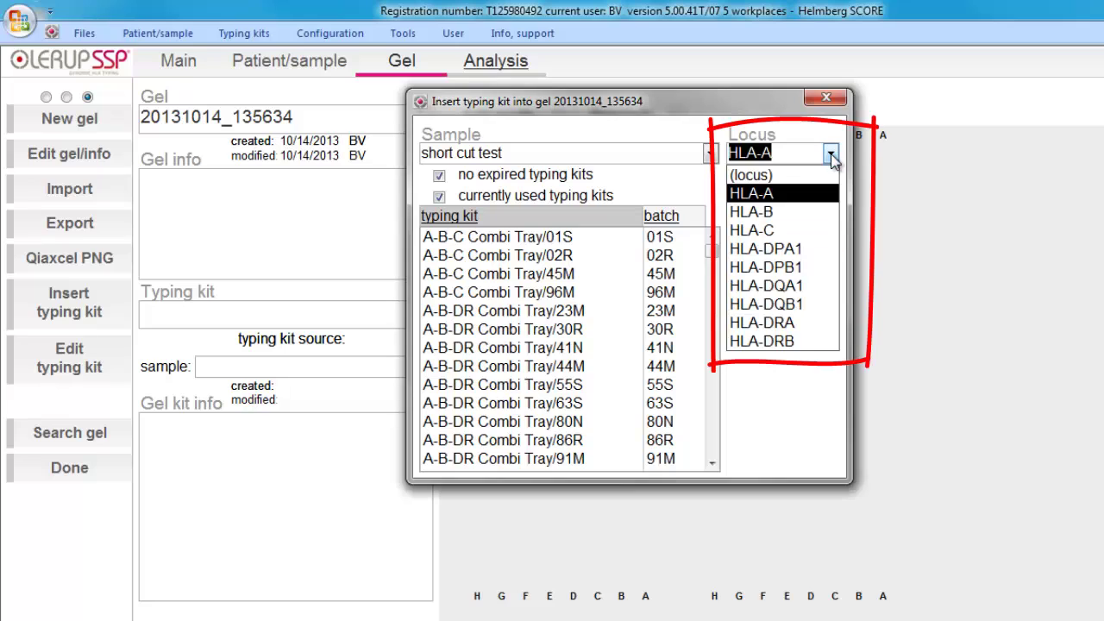
left_click(776, 211)
Step: Filter the kits by batch 36S and insert HLA-B low resolution/36S into the new gel
left_click(671, 211)
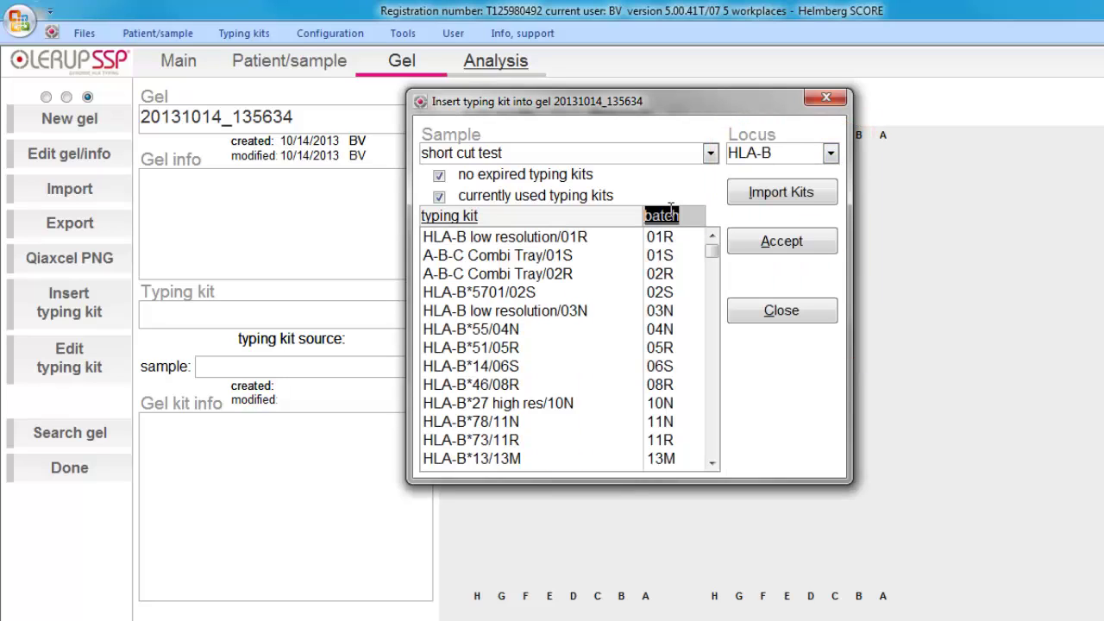
type("36S")
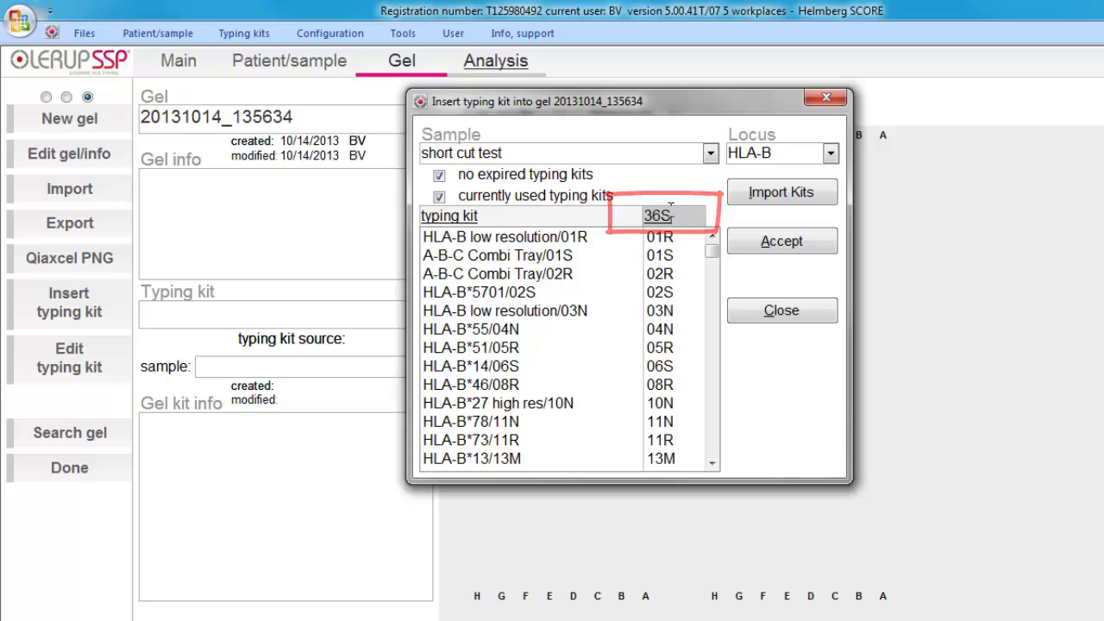
key("Return")
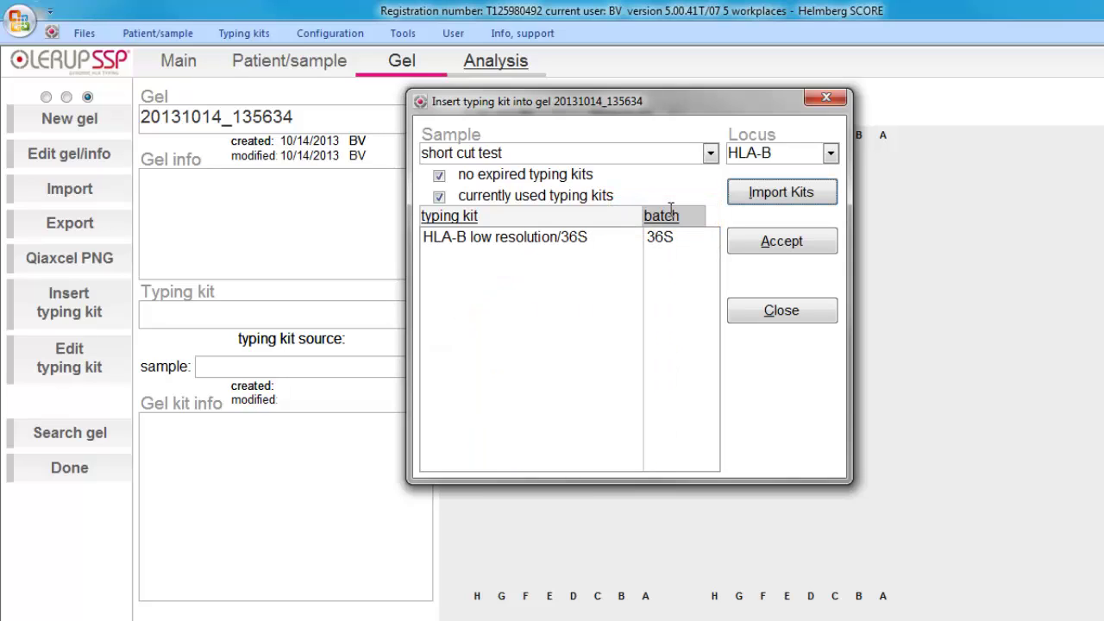
left_click(545, 240)
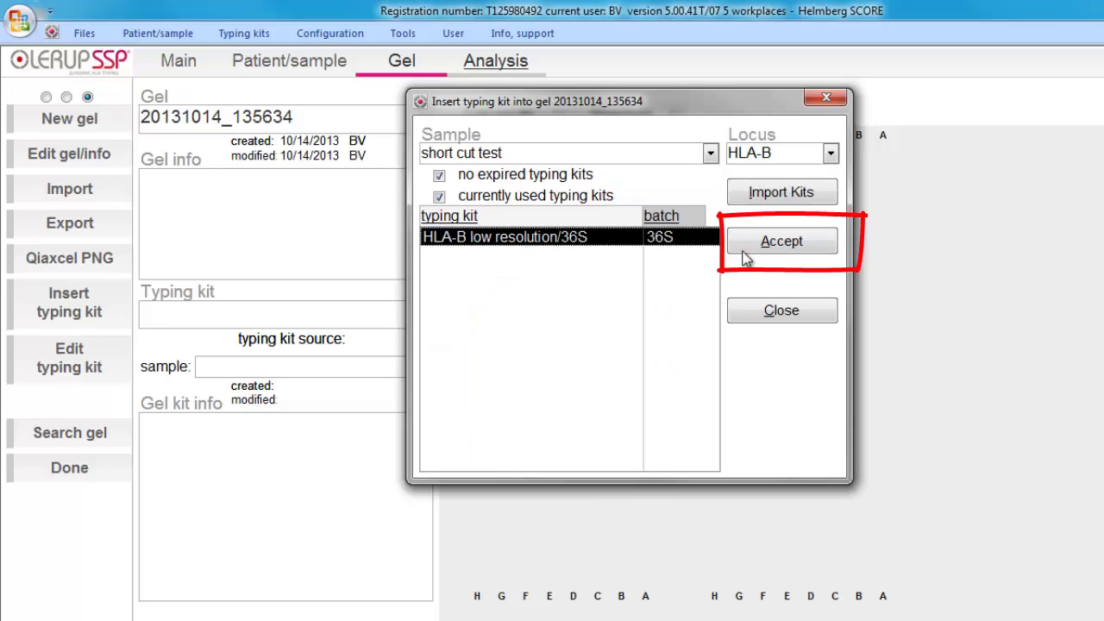
left_click(780, 242)
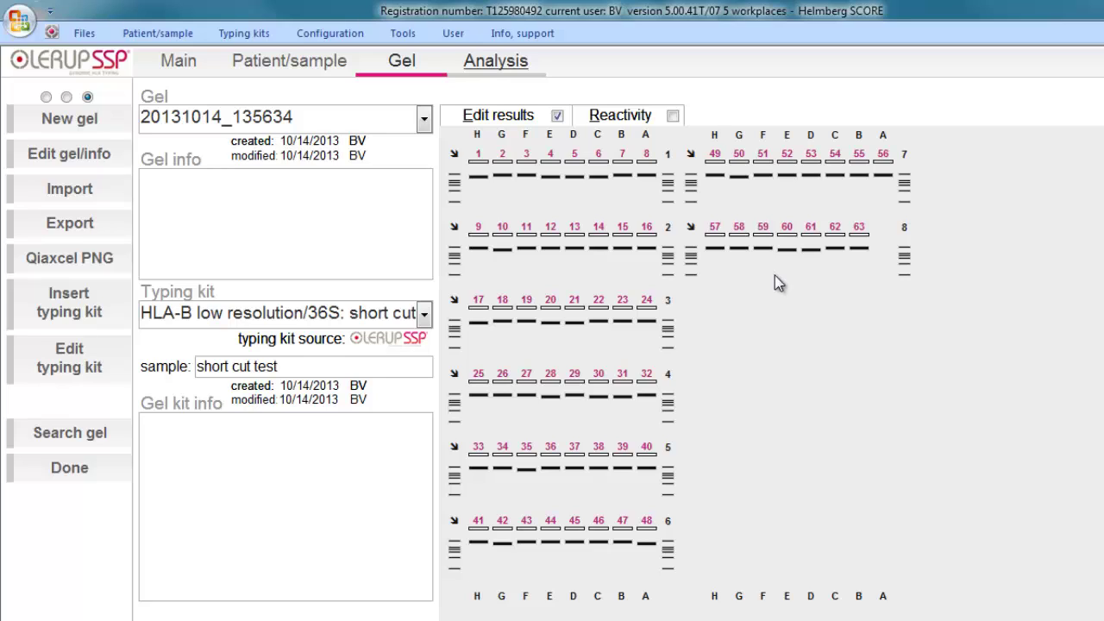
Step: Add positive bands to lanes 1, 7, 12, 19, 24, 28, 38, 45, 47, 48, 55 and 63 of the HLA-B low resolution gel
left_click(479, 201)
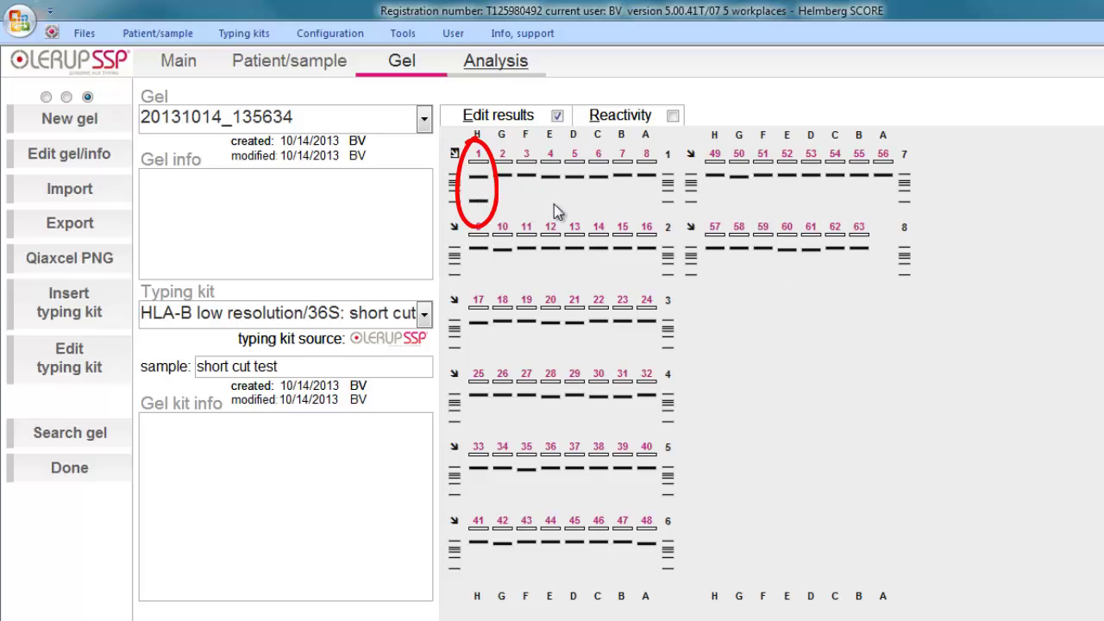
left_click(622, 187)
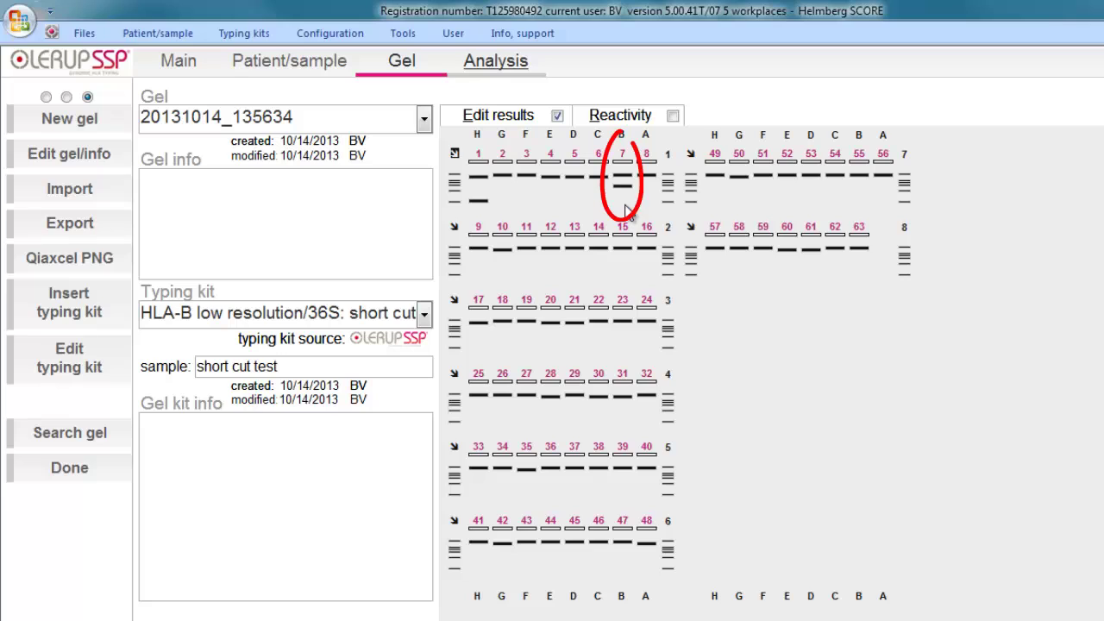
left_click(551, 259)
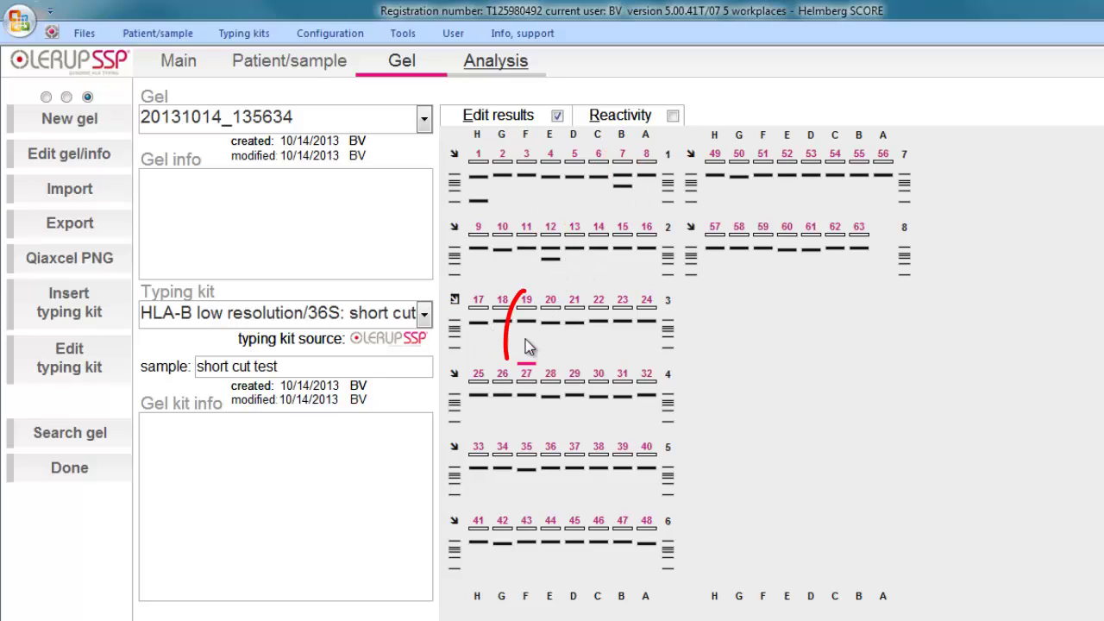
left_click(645, 341)
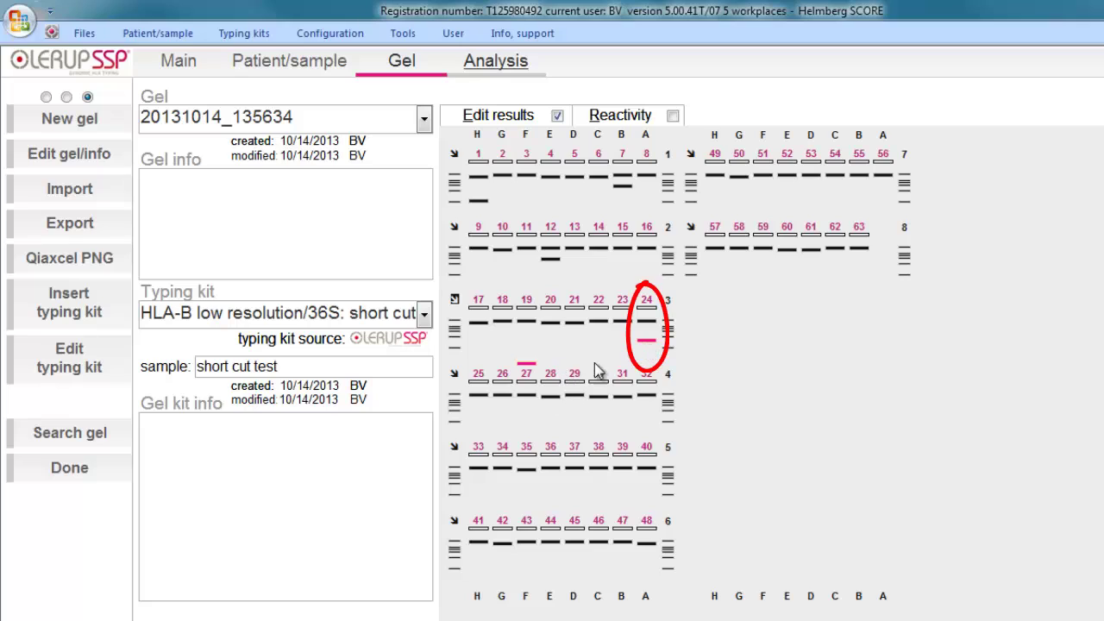
left_click(550, 407)
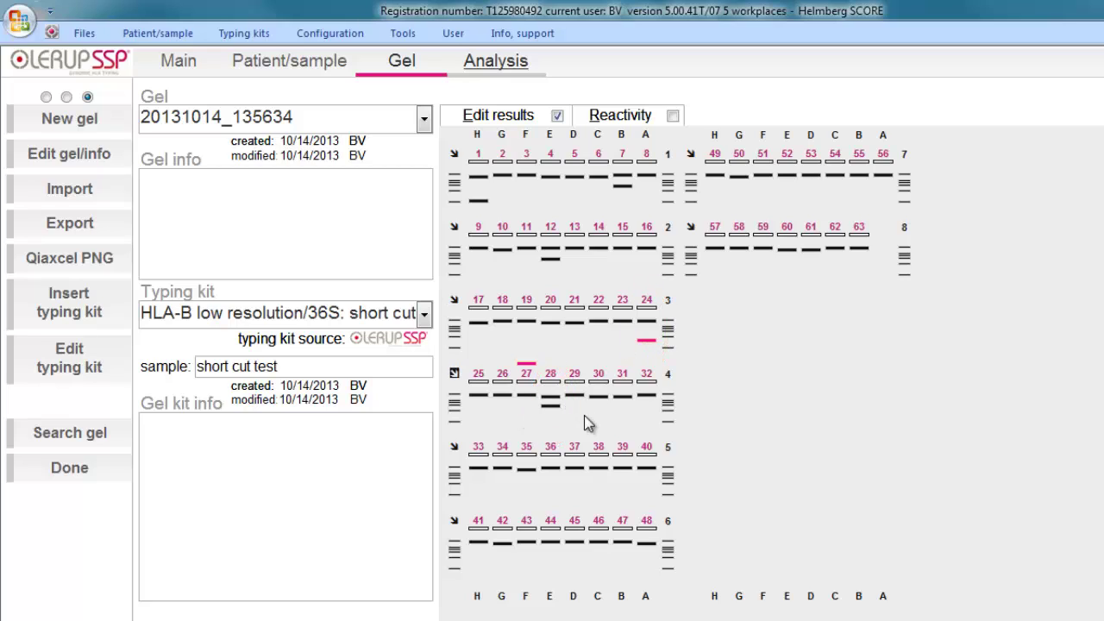
left_click(605, 493)
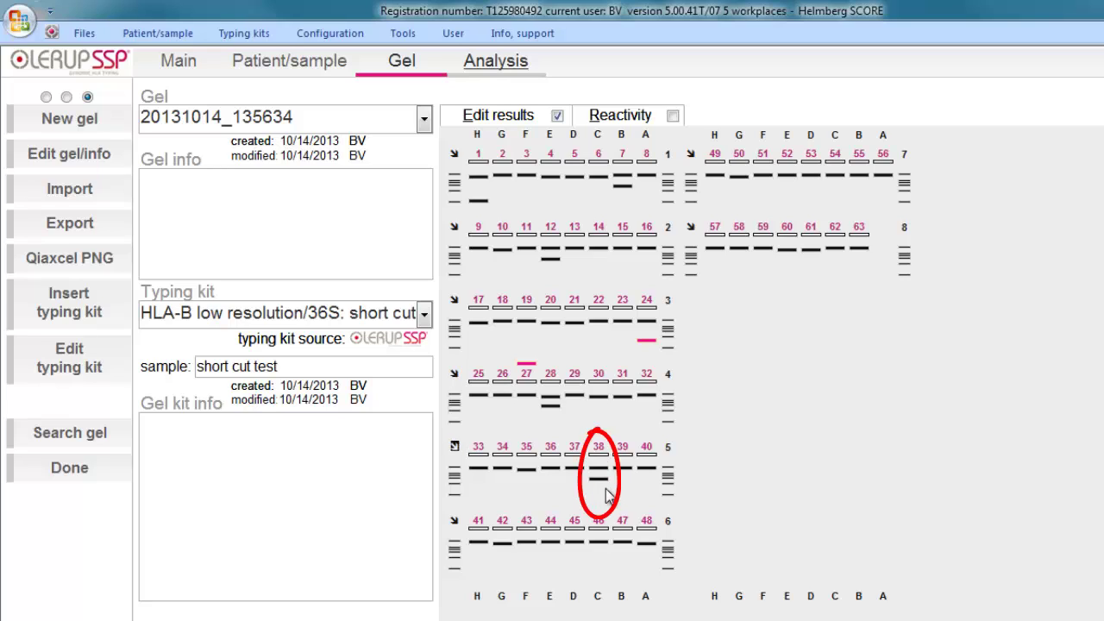
left_click(573, 568)
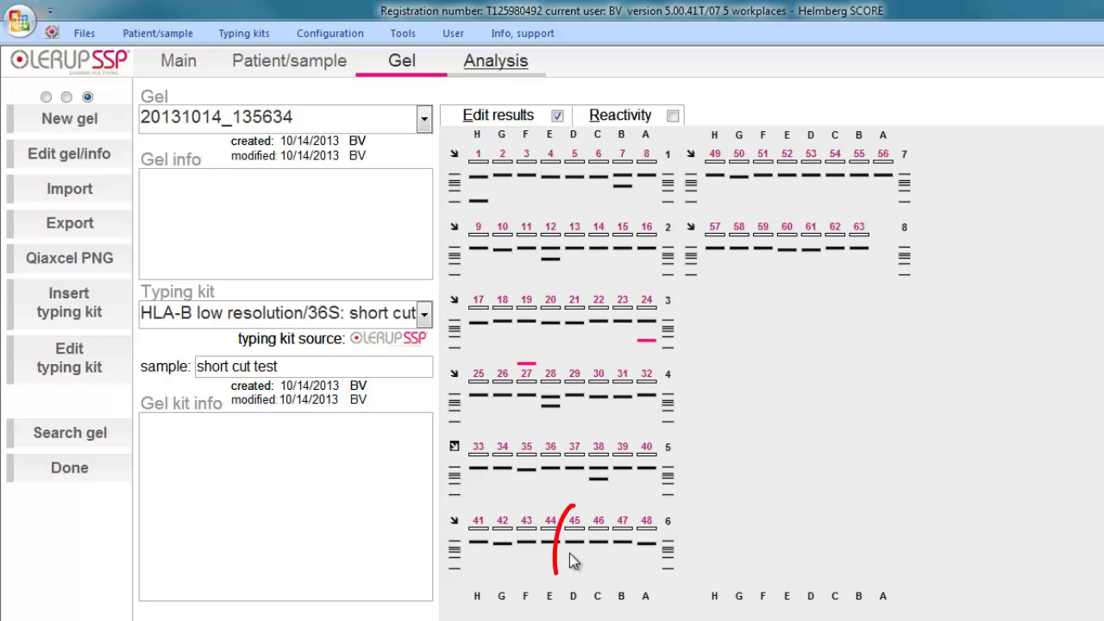
left_click(622, 551)
left_click(646, 552)
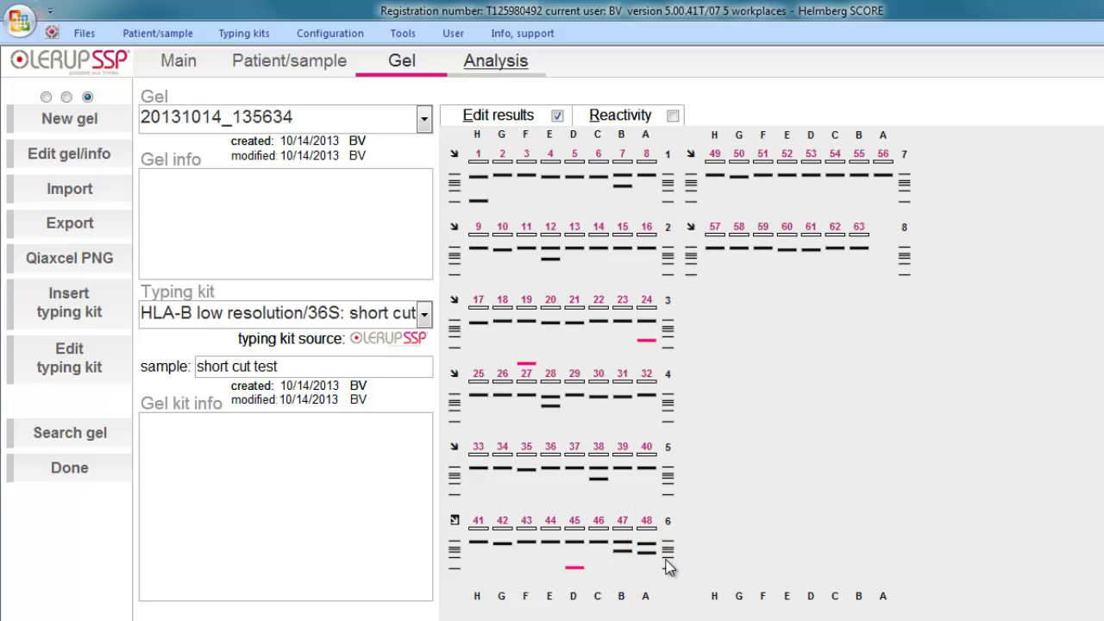
left_click(855, 194)
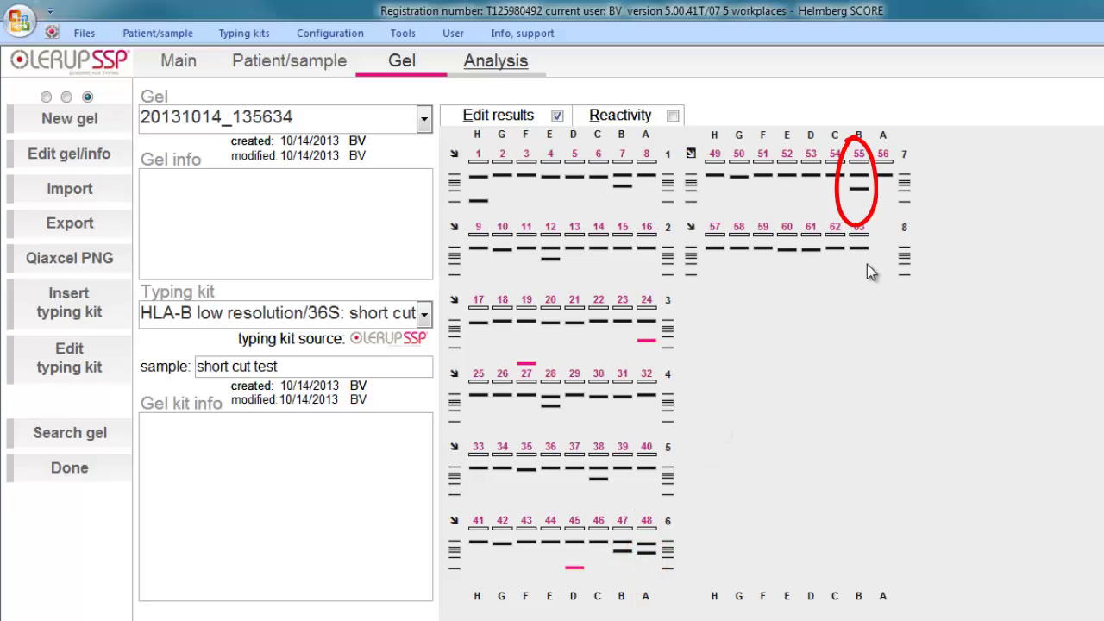
left_click(858, 276)
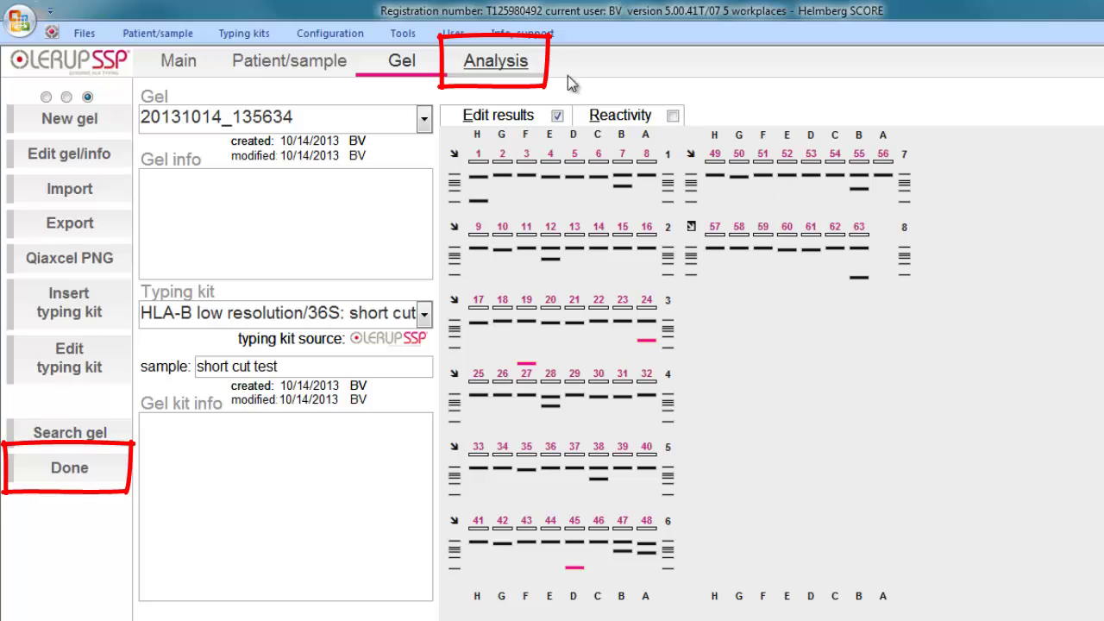
Step: Analyse the gel, select the common allele result B*07, B*15 as the HLA-B interpretation and authorise it
left_click(525, 67)
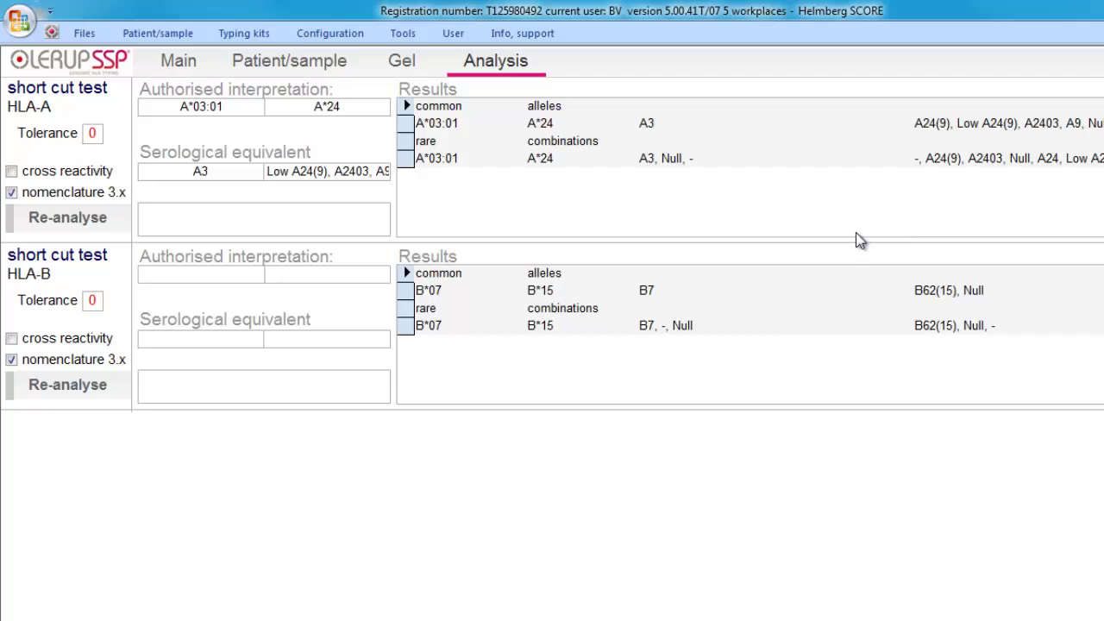
left_click(566, 369)
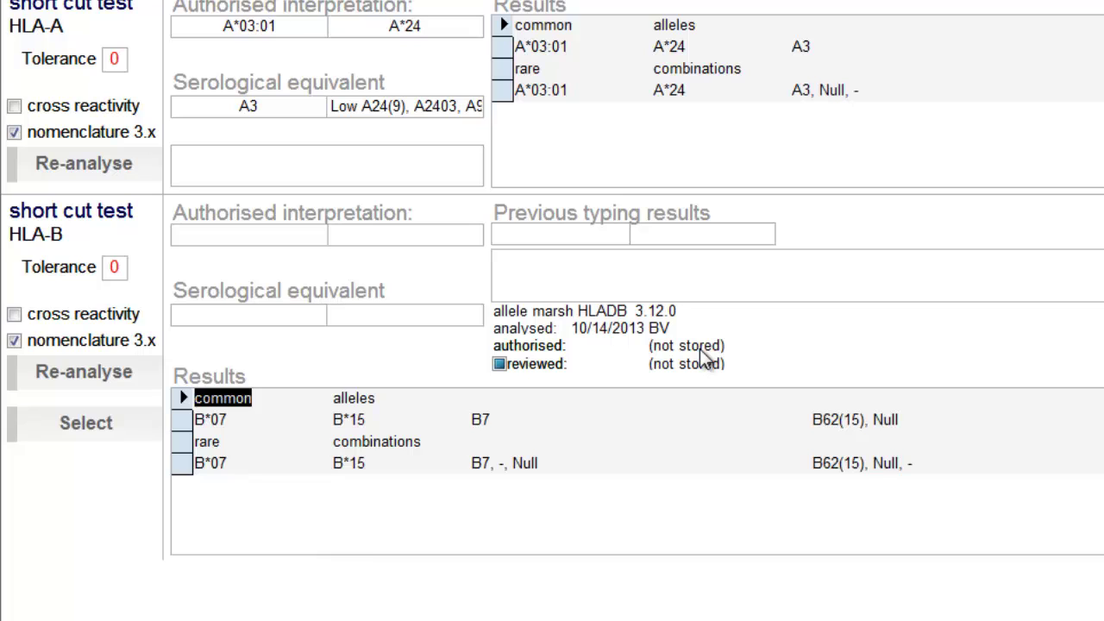
left_click(181, 422)
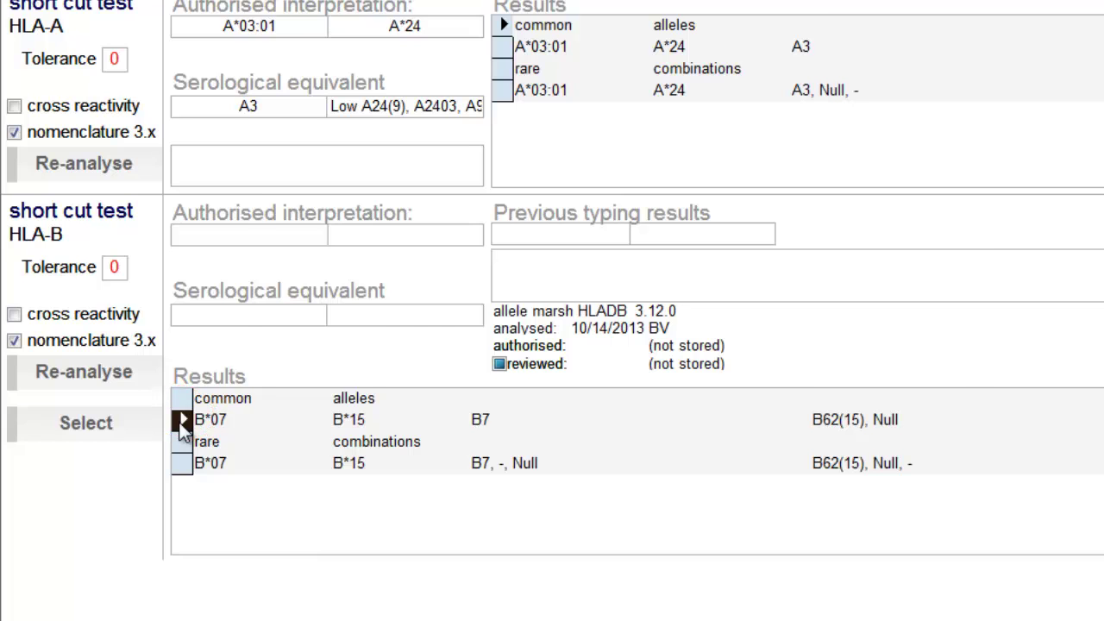
double_click(182, 421)
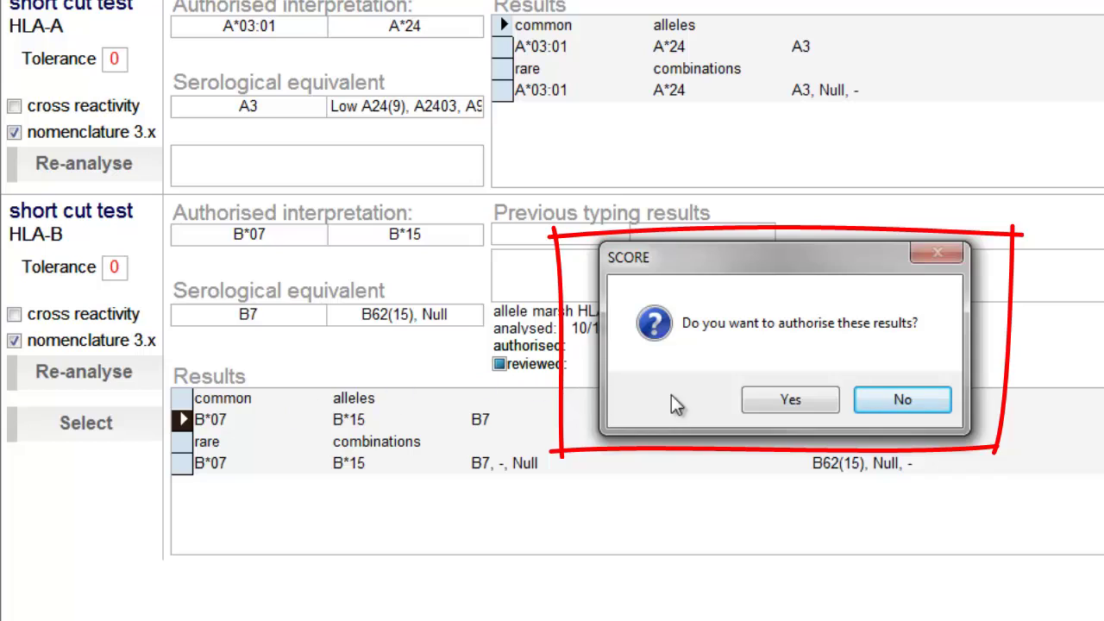
left_click(782, 399)
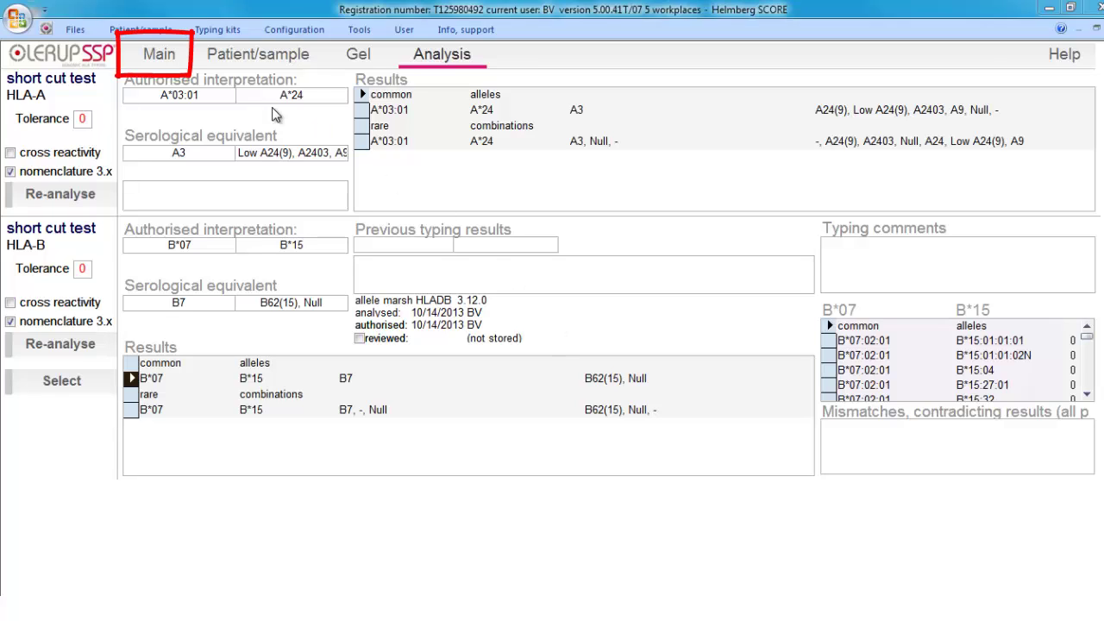
Step: Show the HLA-B results in the sample overview, and preview and close the report of all results of the sample
left_click(159, 59)
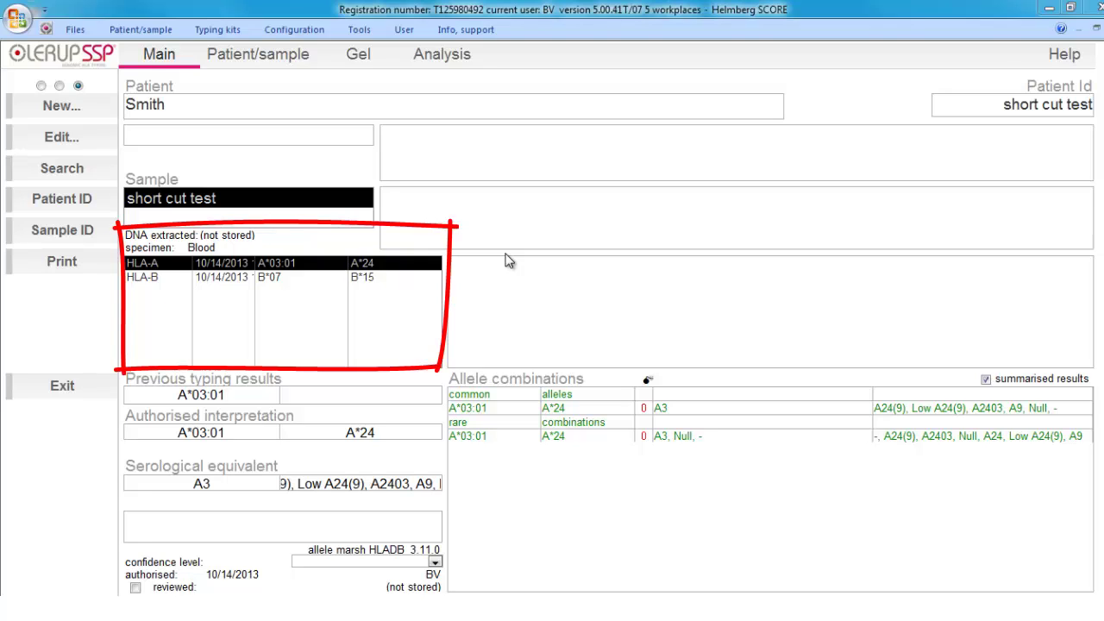
left_click(379, 277)
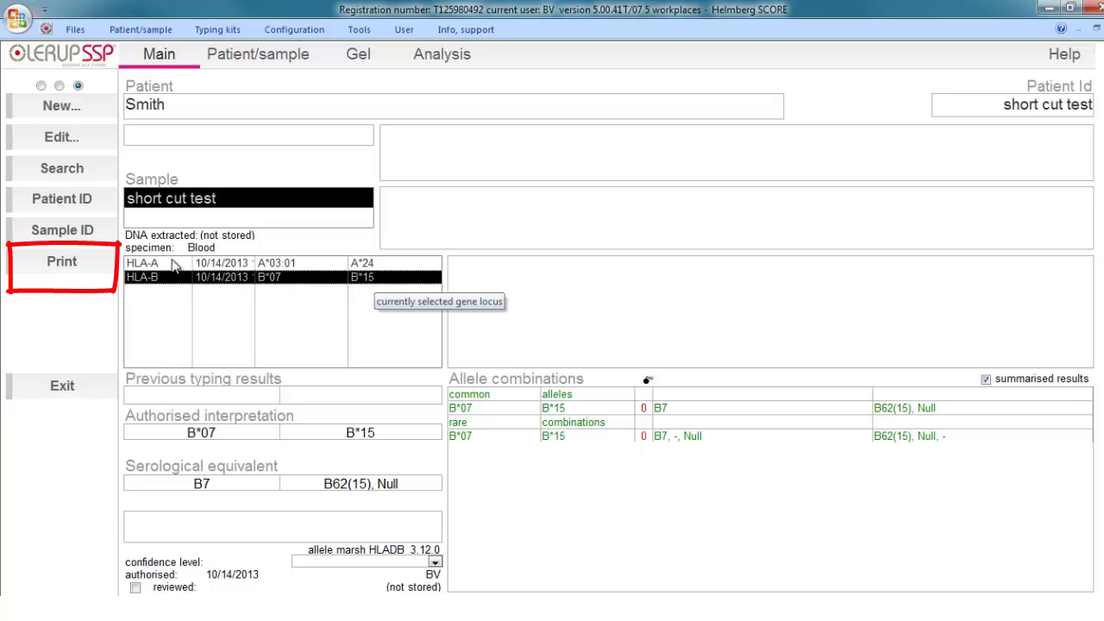
left_click(44, 264)
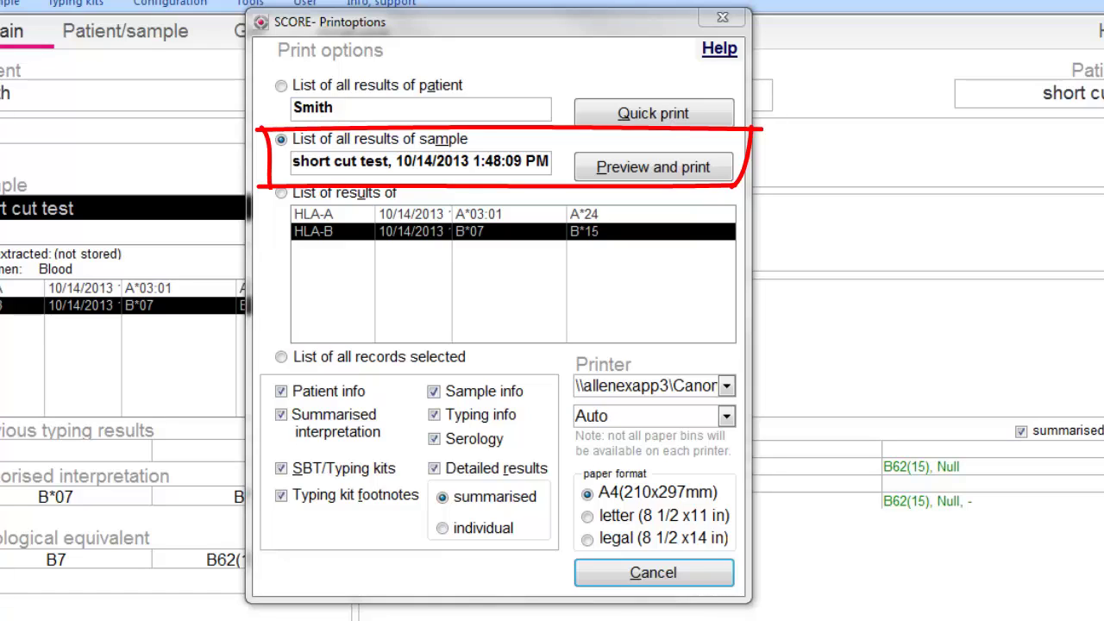
left_click(623, 167)
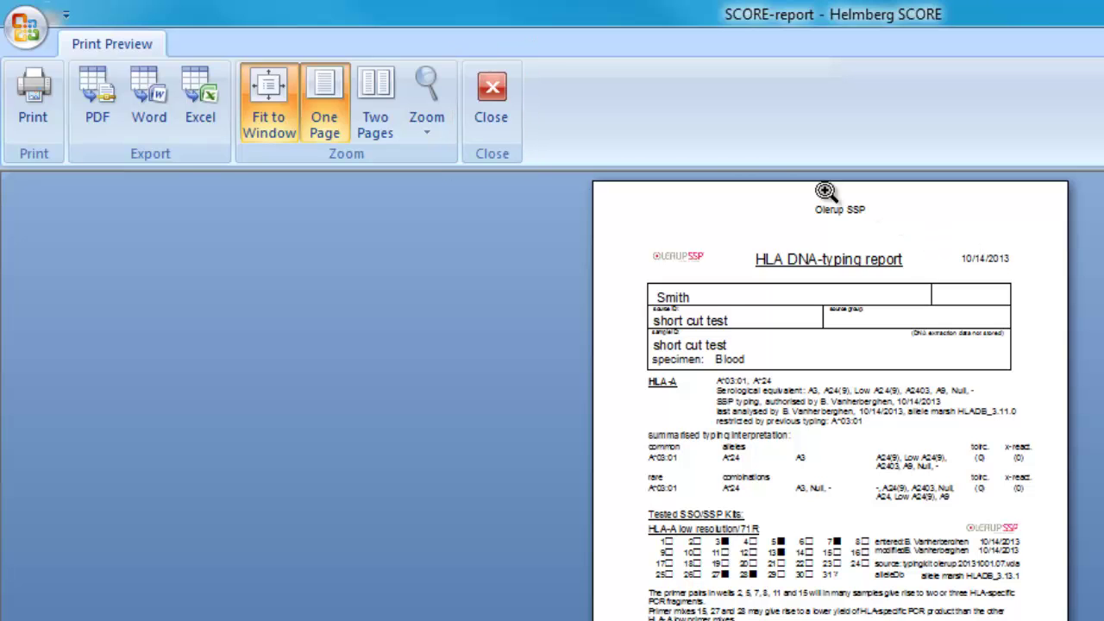
left_click(486, 98)
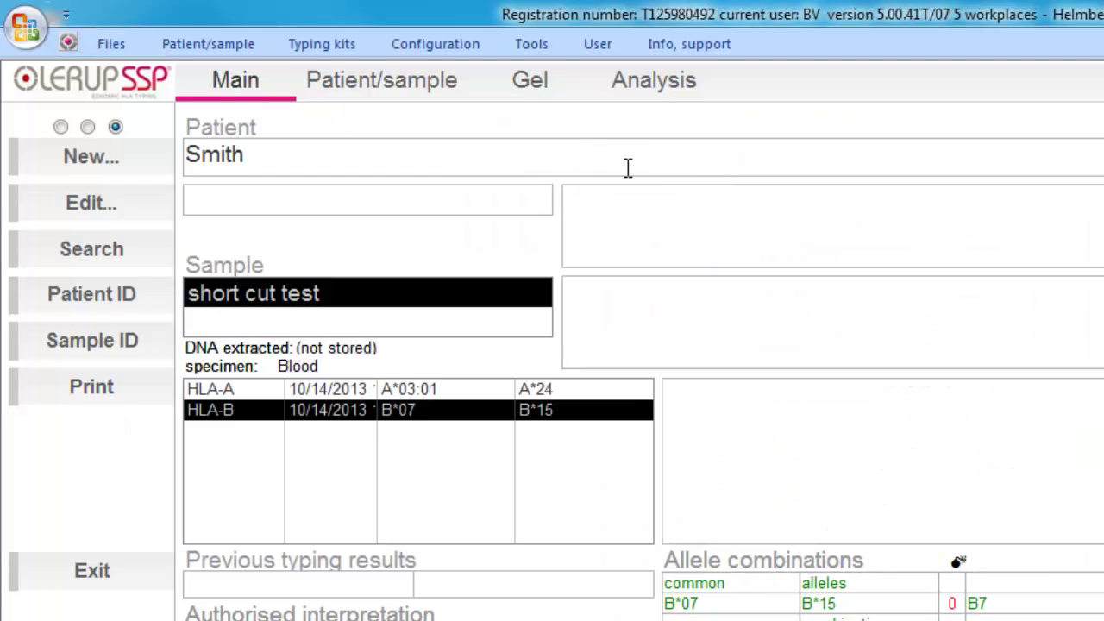